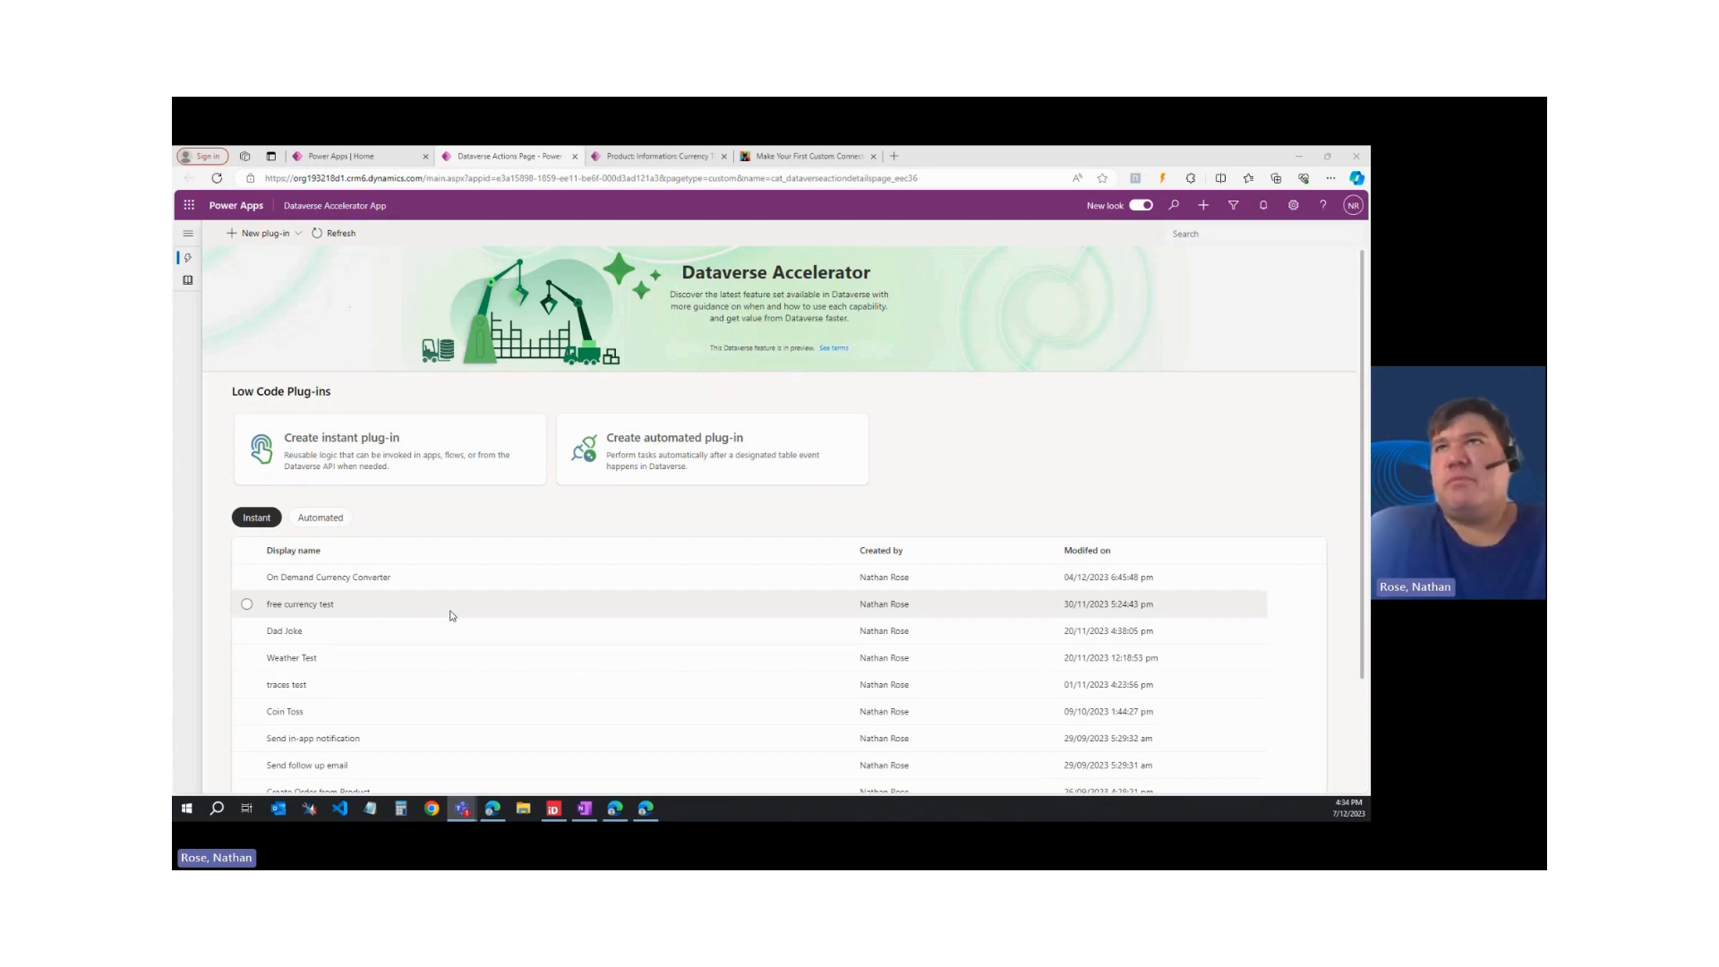
Review the introduction of the article Make Your First Custom Connector For Power Automate And Power Apps, including its currency conversion example.
click(798, 161)
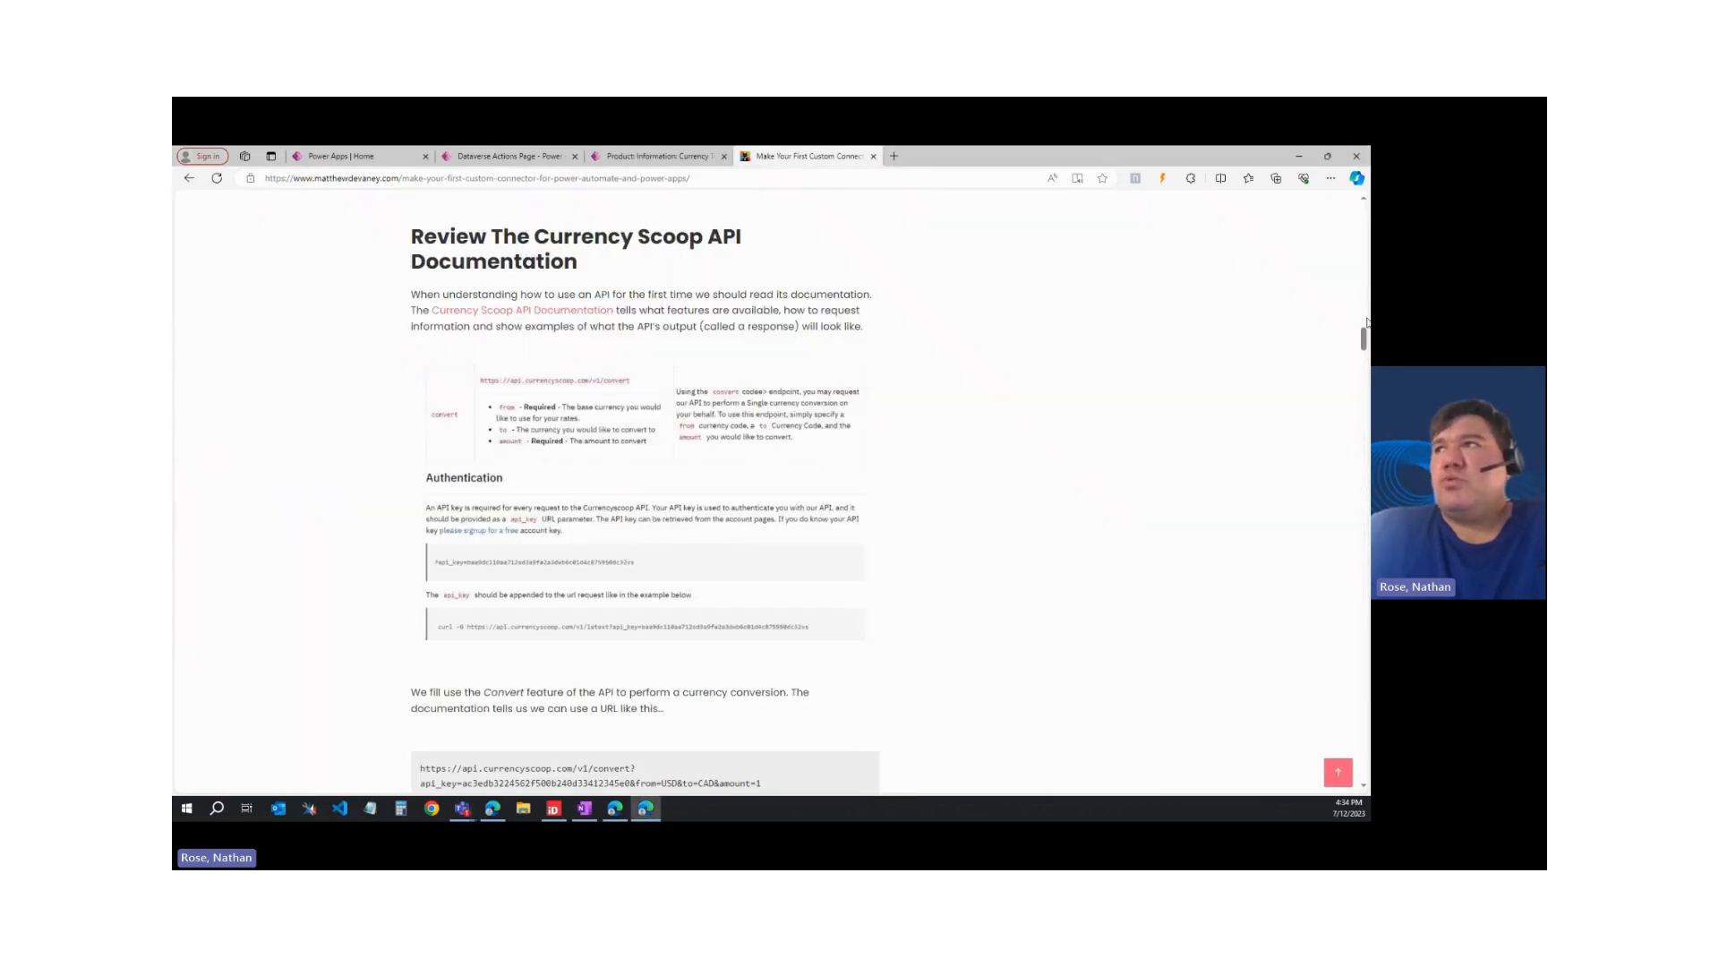
scroll(1362, 314, up, 3)
drag(1362, 313, 1363, 202)
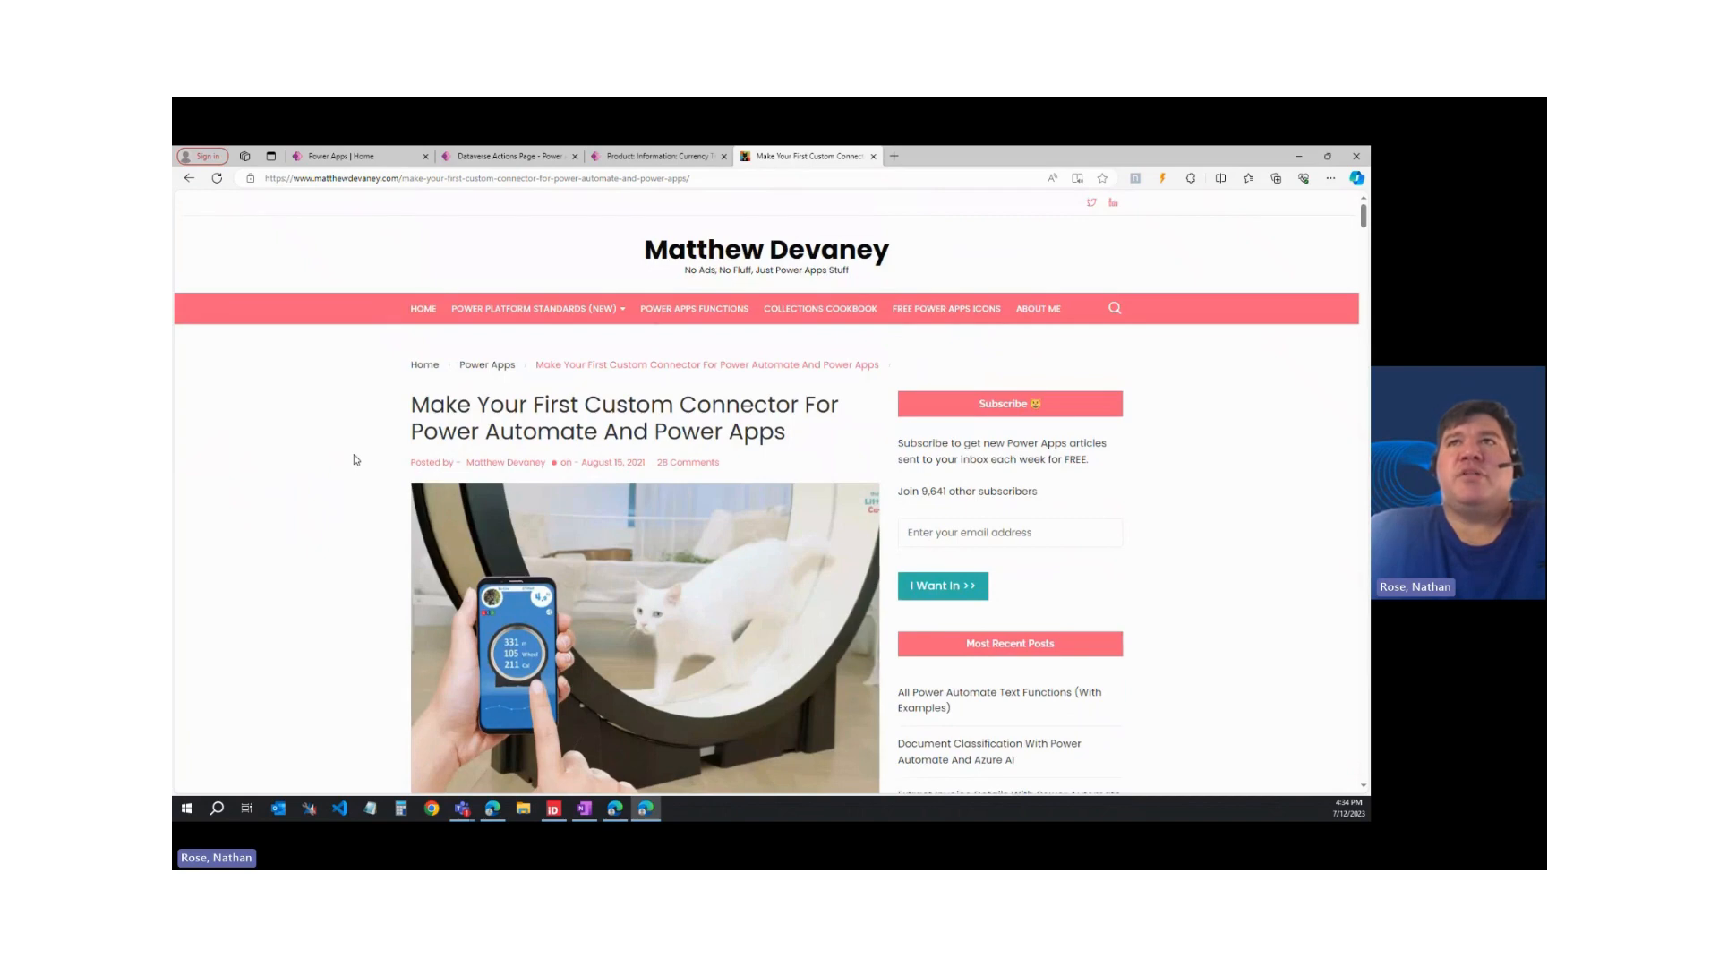
scroll(355, 460, down, 1)
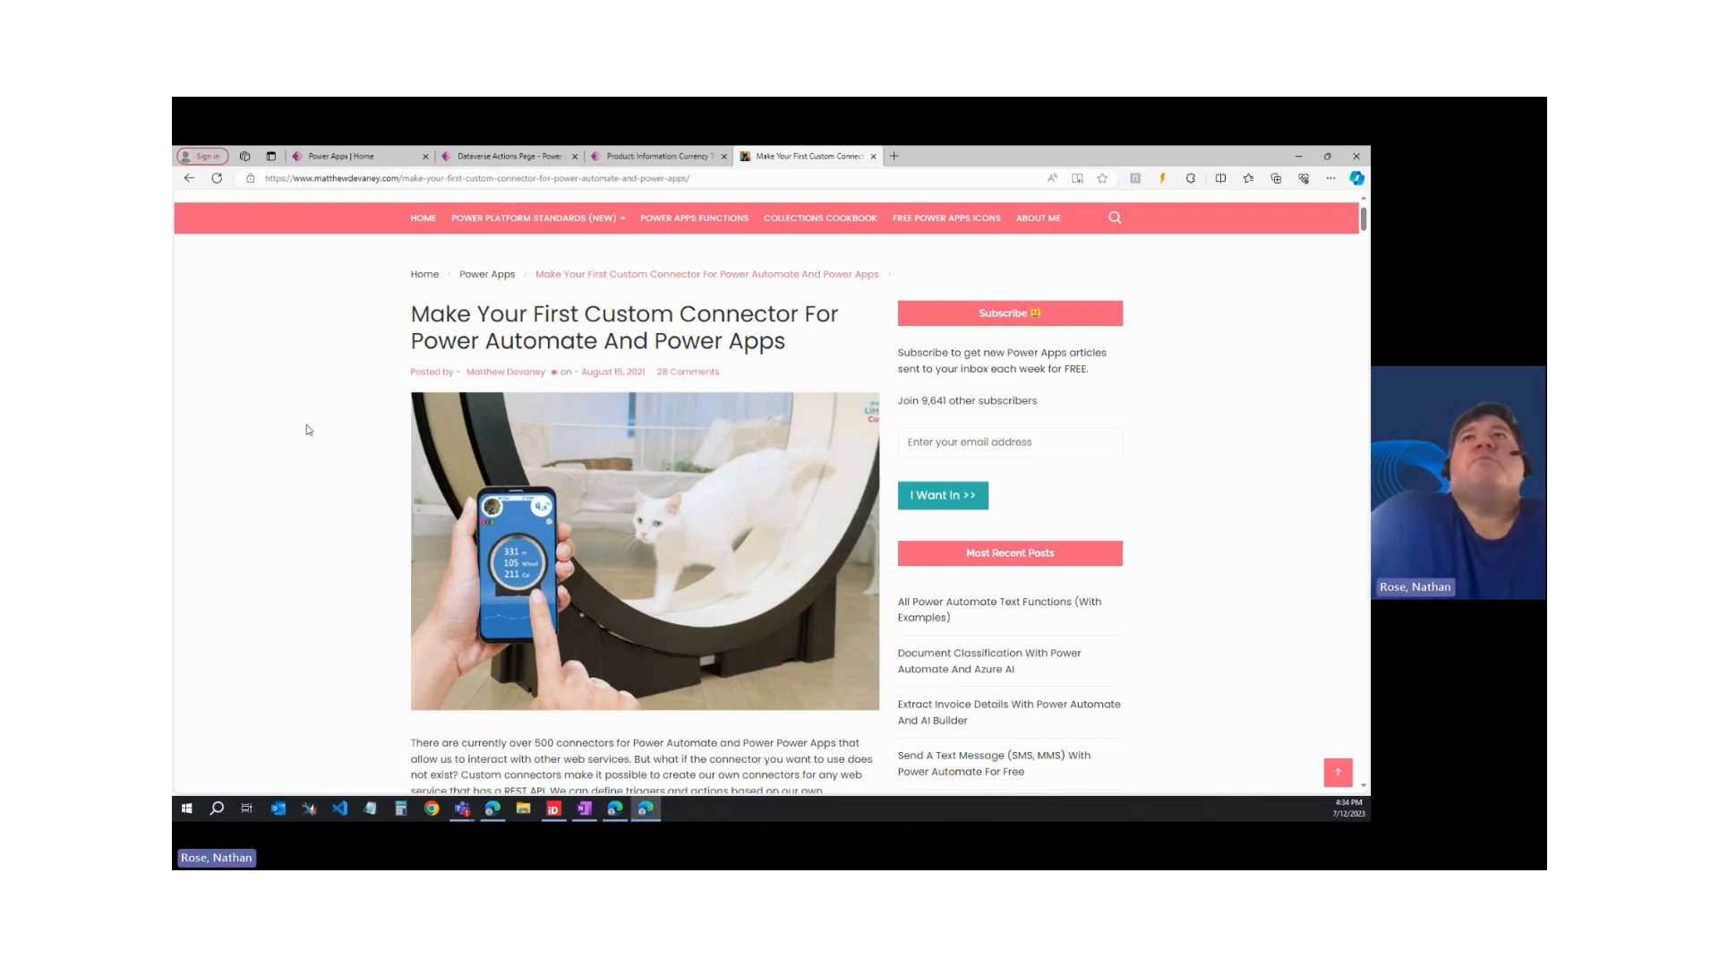
scroll(365, 399, down, 10)
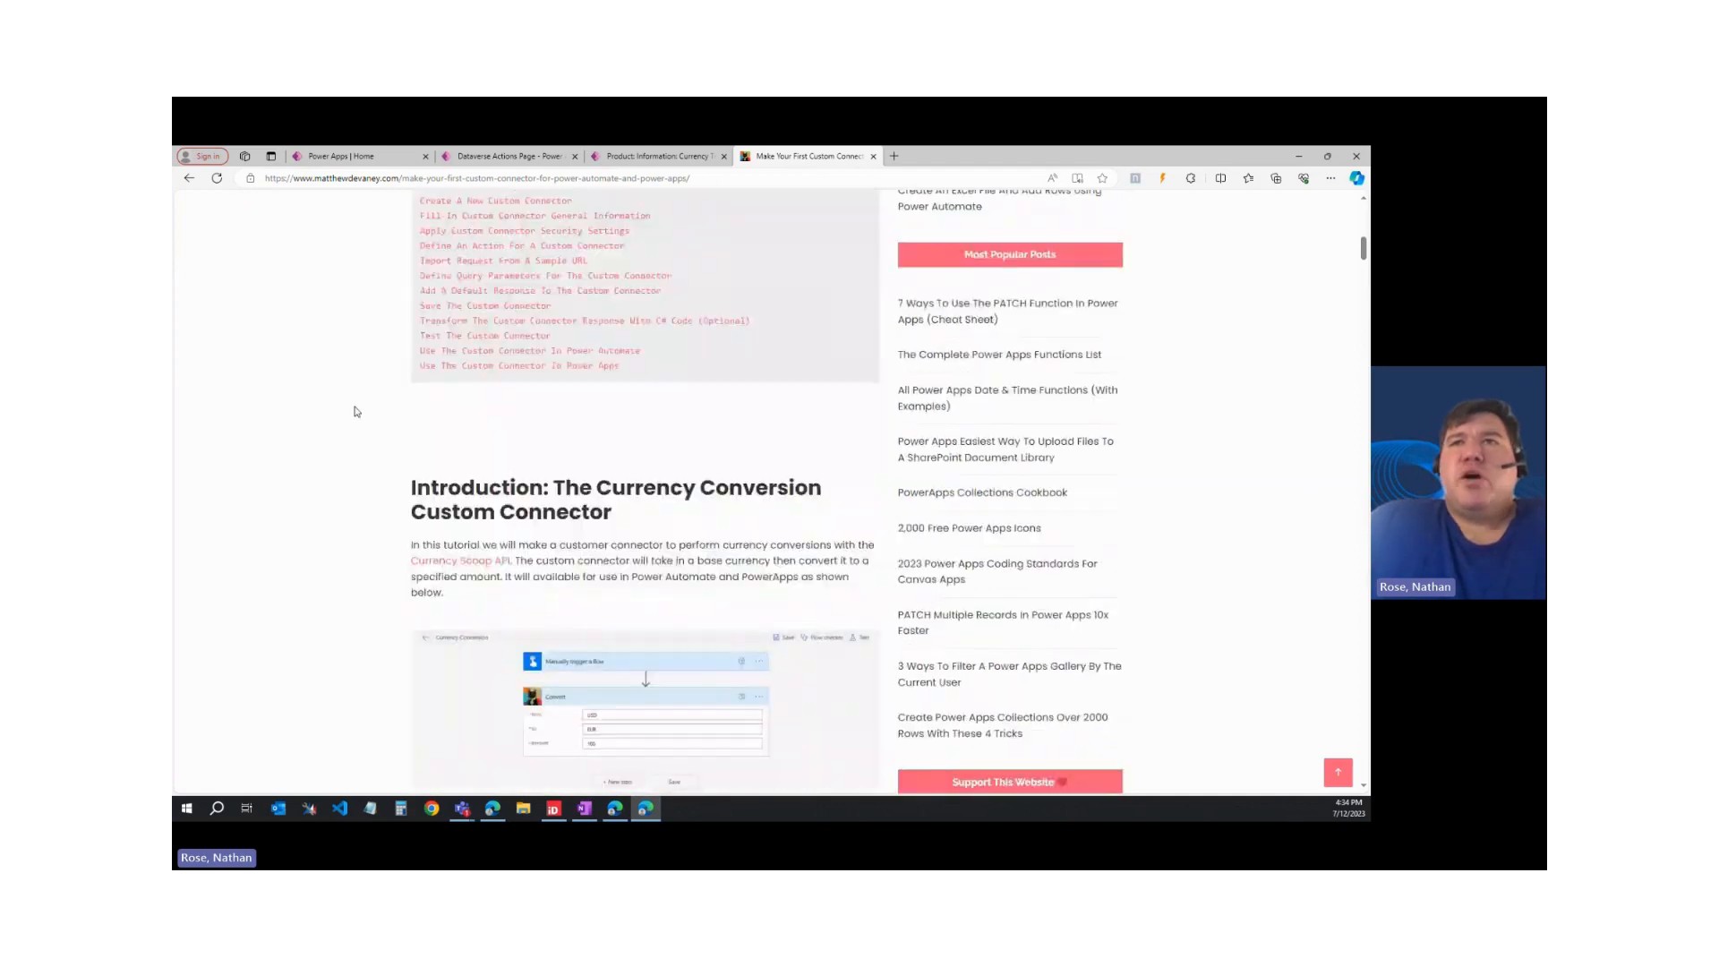
scroll(419, 367, down, 2)
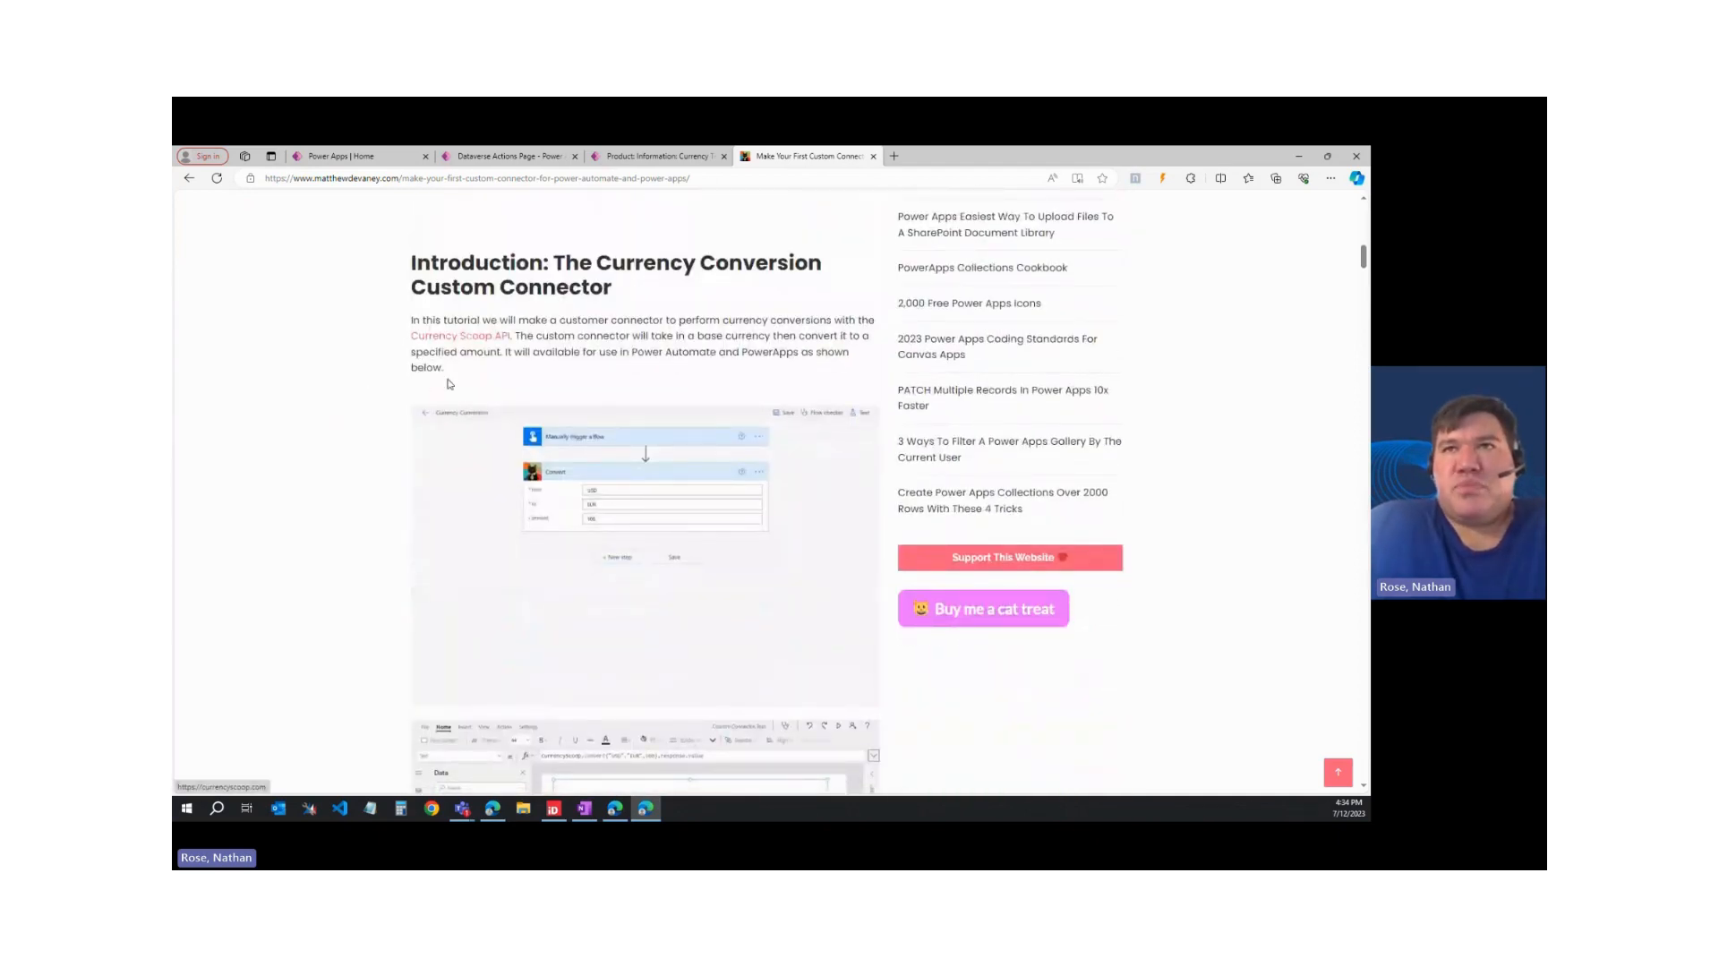
scroll(416, 352, down, 1)
scroll(416, 352, down, 2)
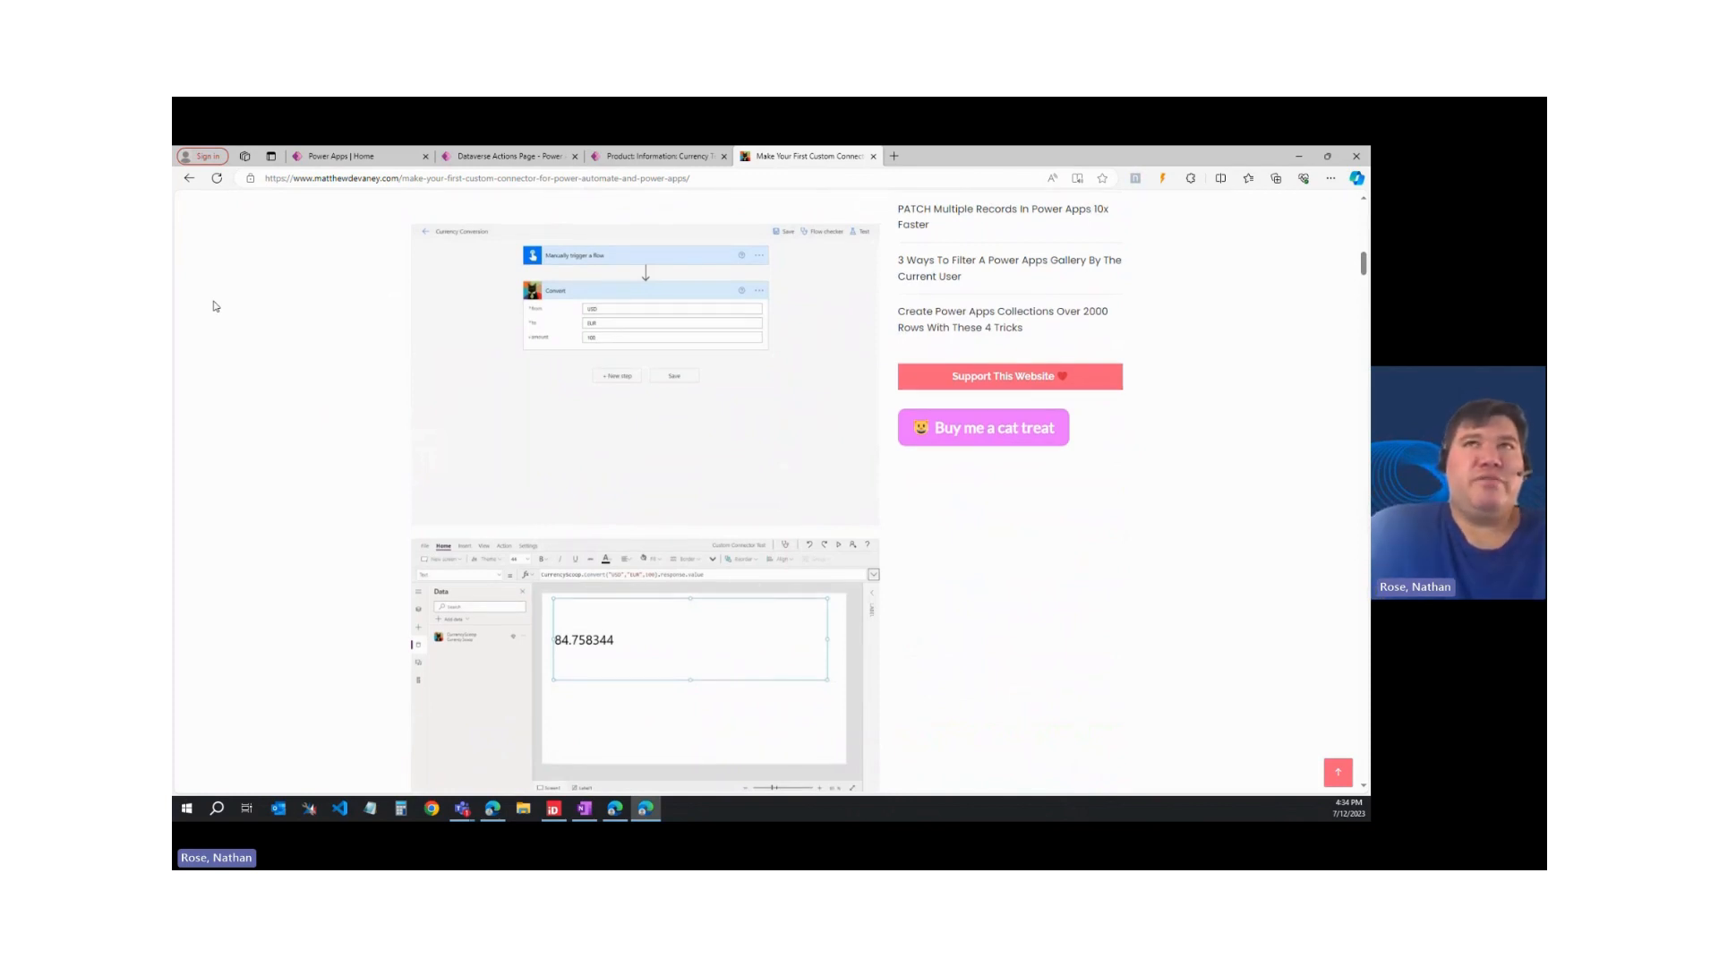
Open the instant plug-in On Demand Currency Converter from the Dataverse Accelerator and view its available connection references.
click(495, 162)
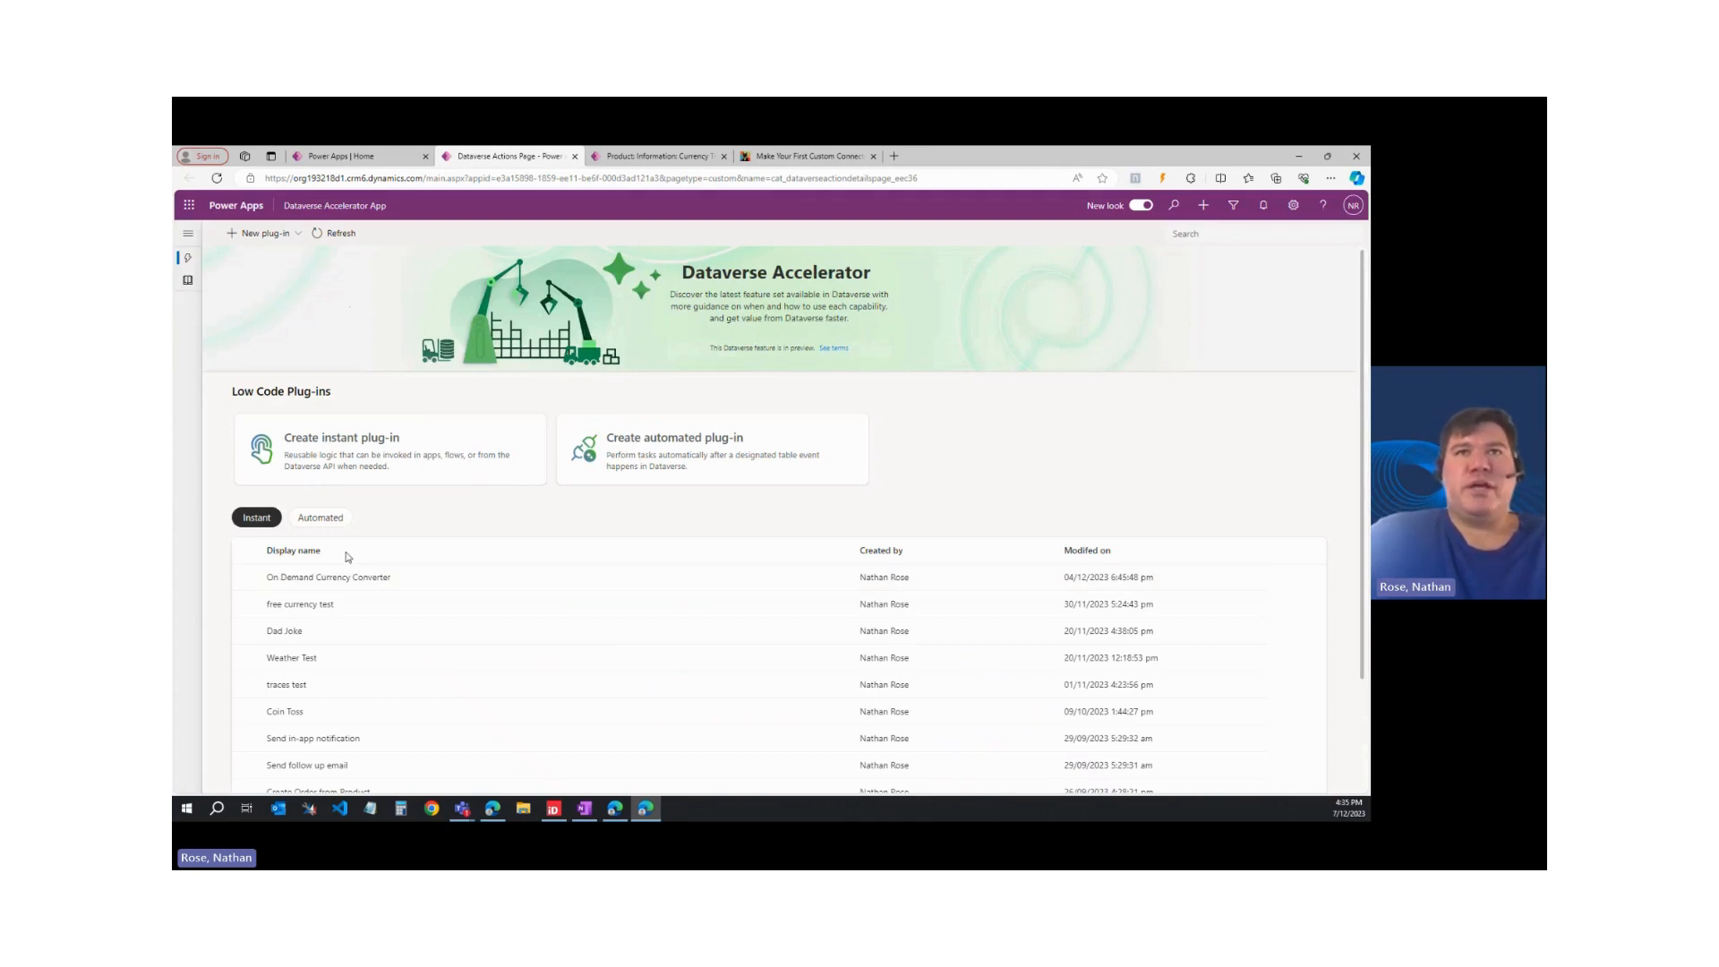
click(247, 577)
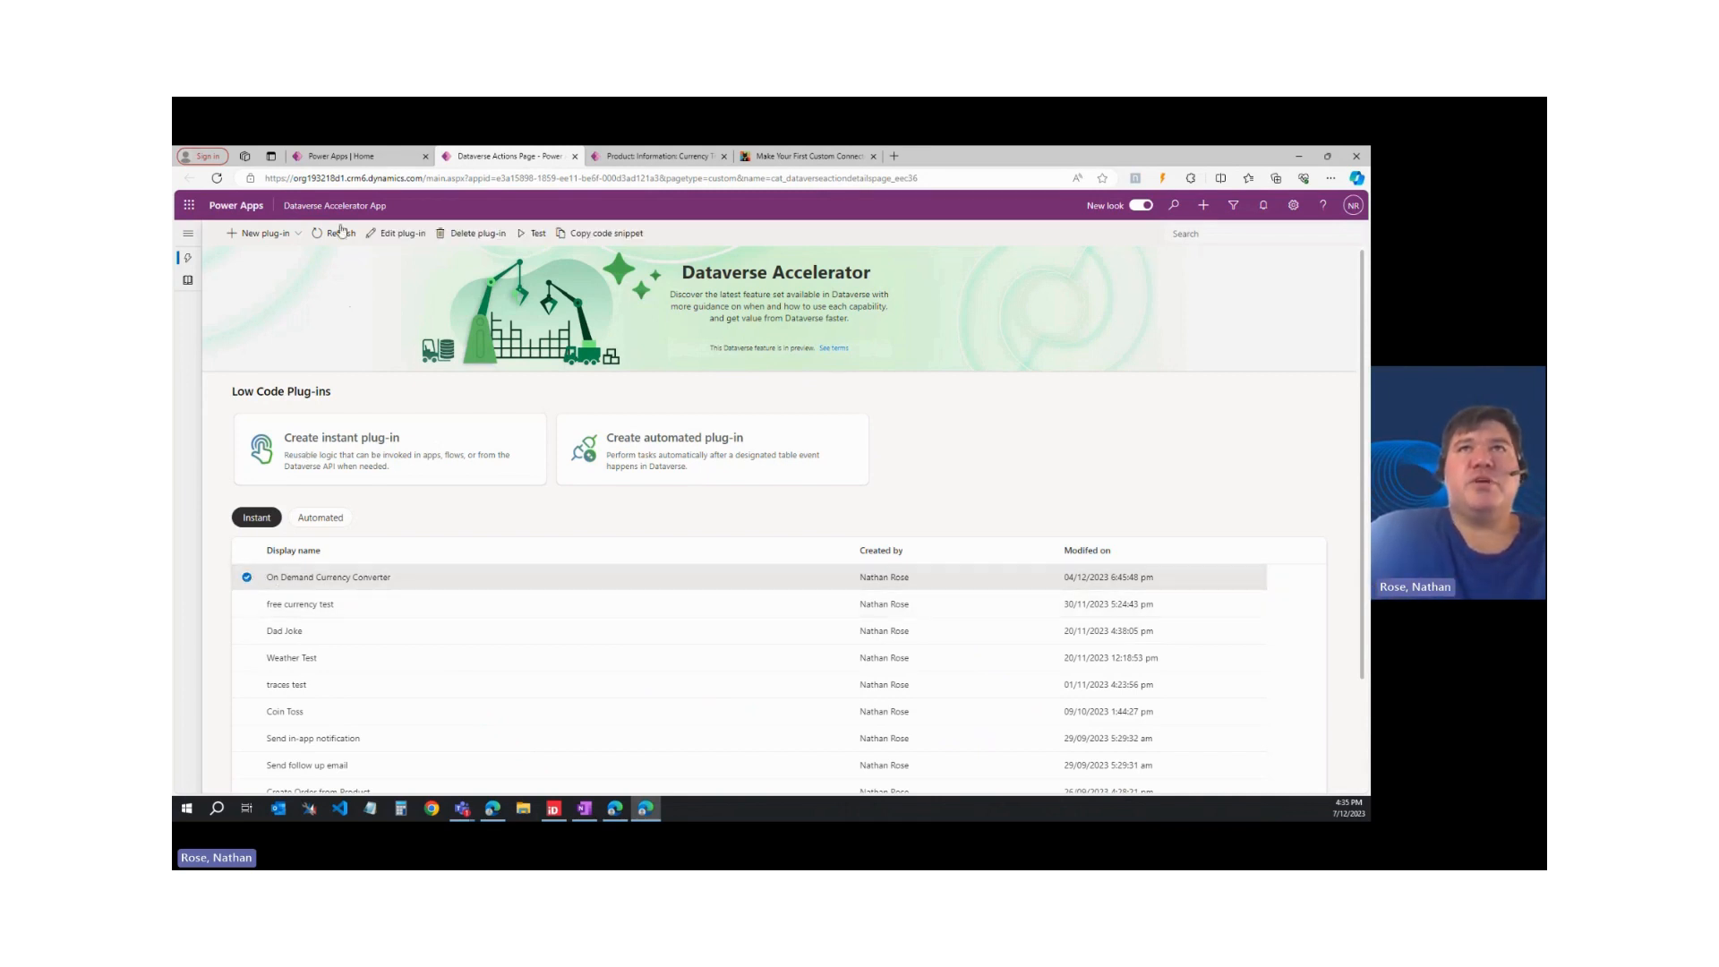
click(394, 235)
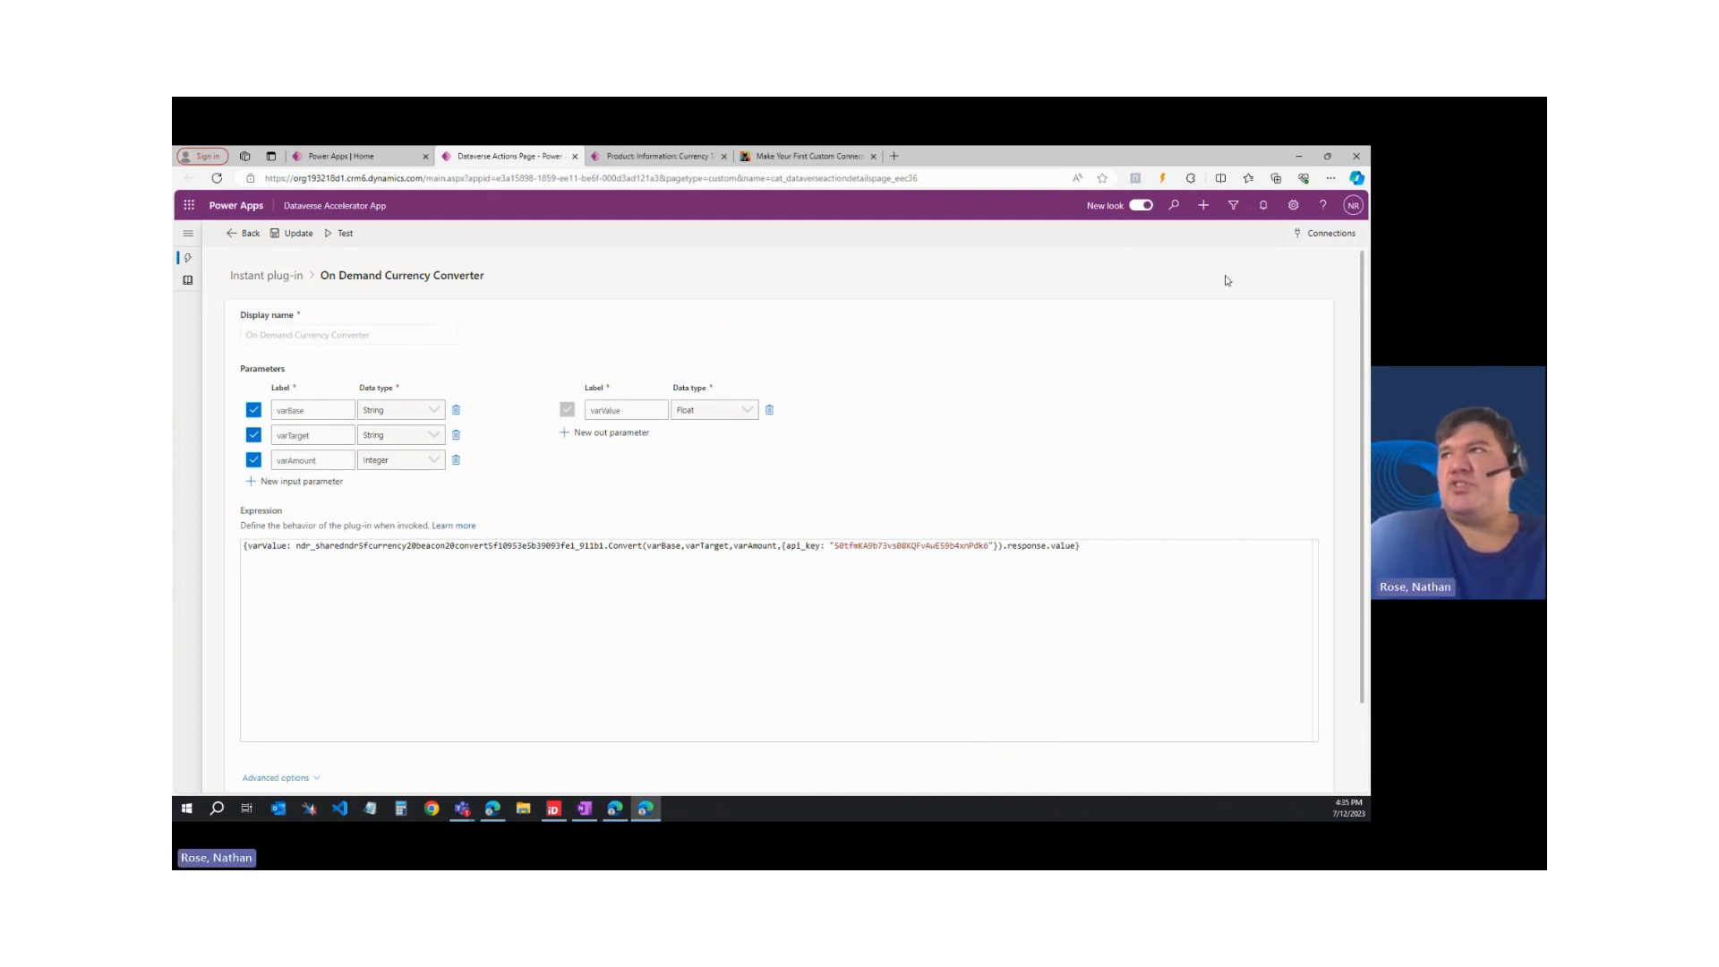
click(1329, 233)
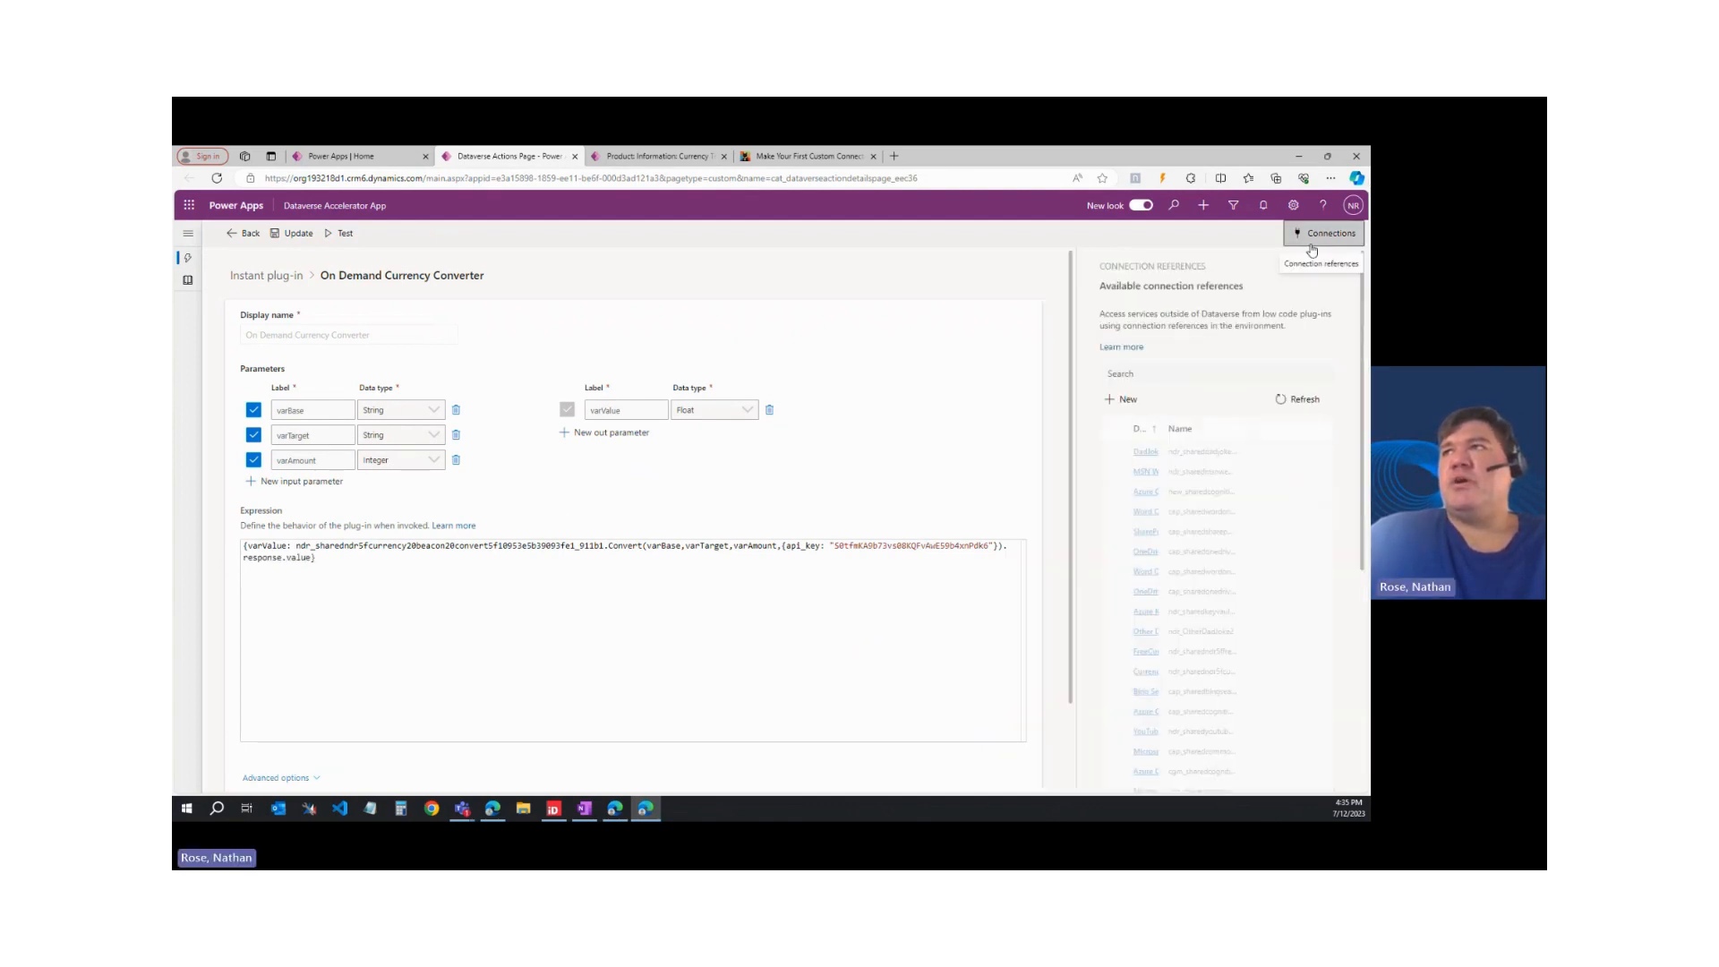
click(1340, 234)
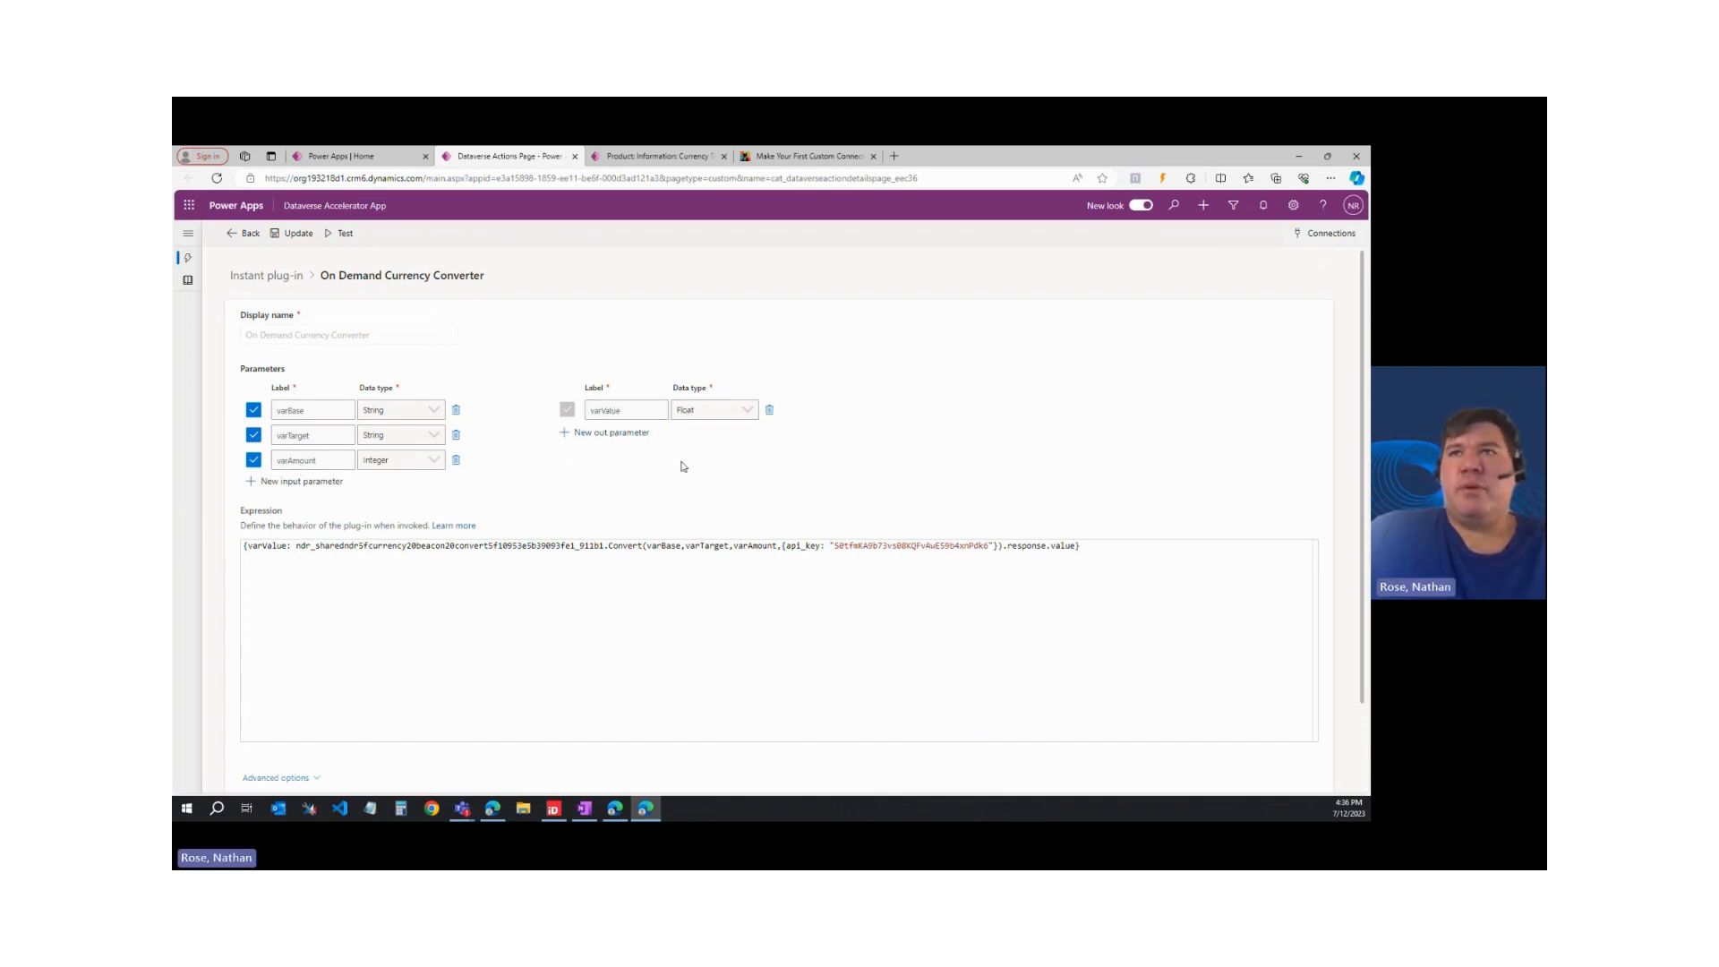
Examine the plug-in's expression, in particular the API key argument passed to the Convert call.
click(283, 561)
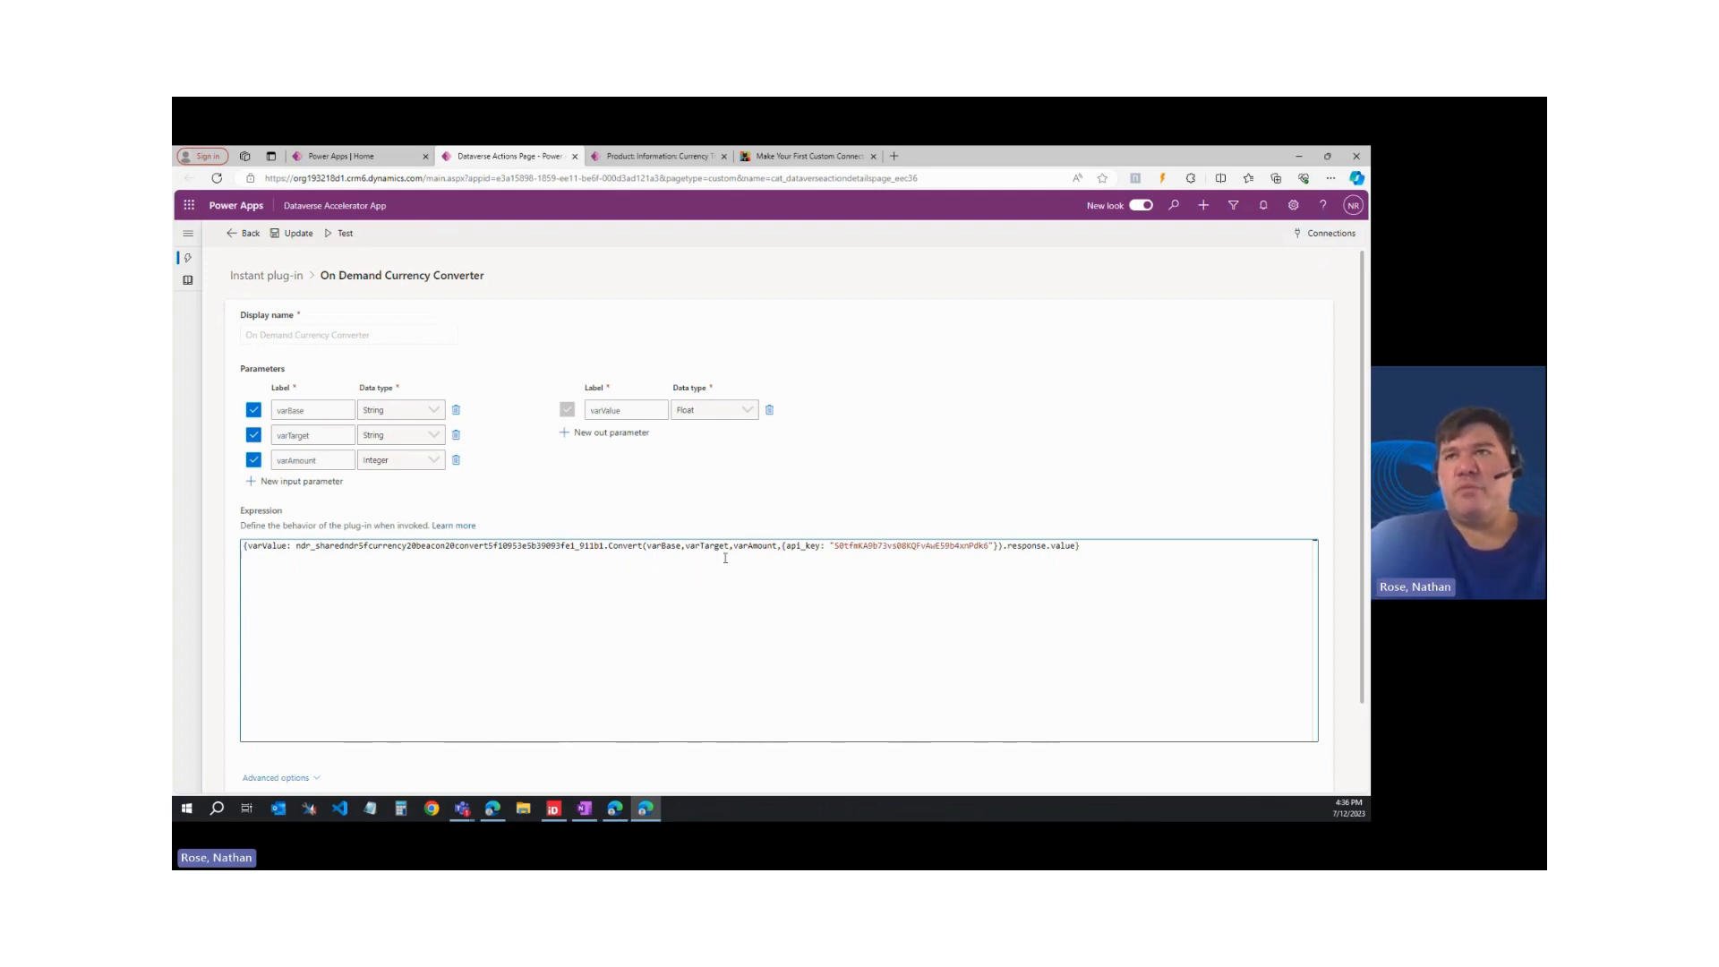
drag(831, 547, 992, 550)
click(928, 579)
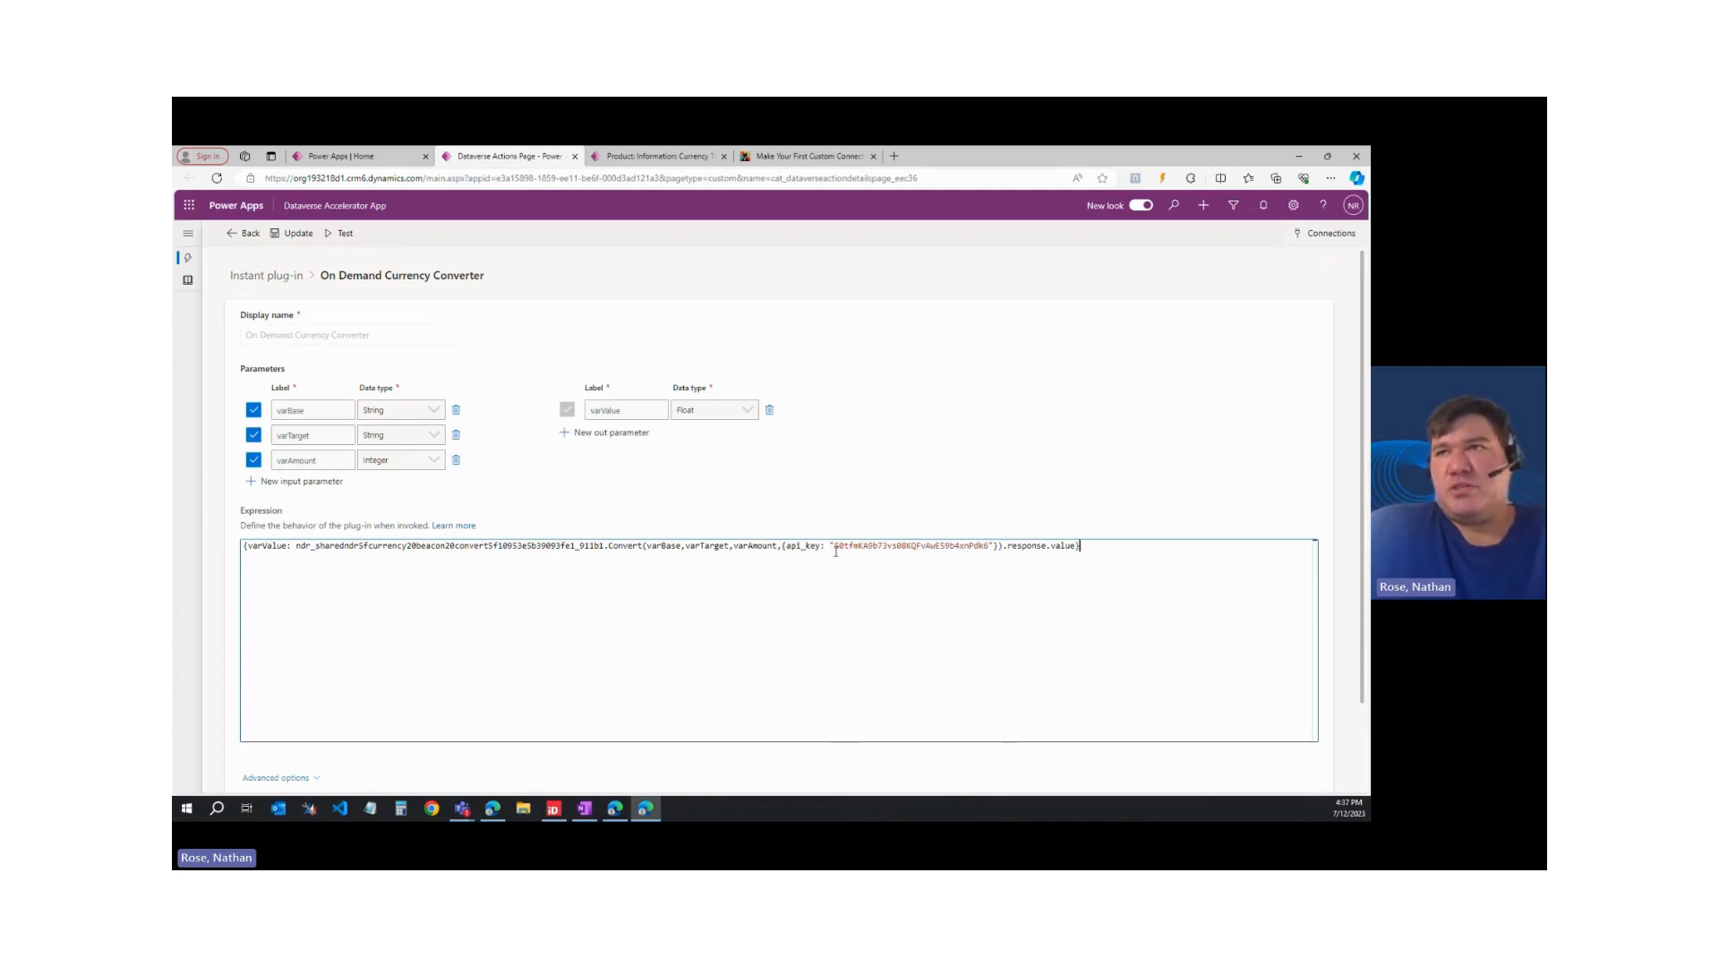
drag(835, 552, 1005, 559)
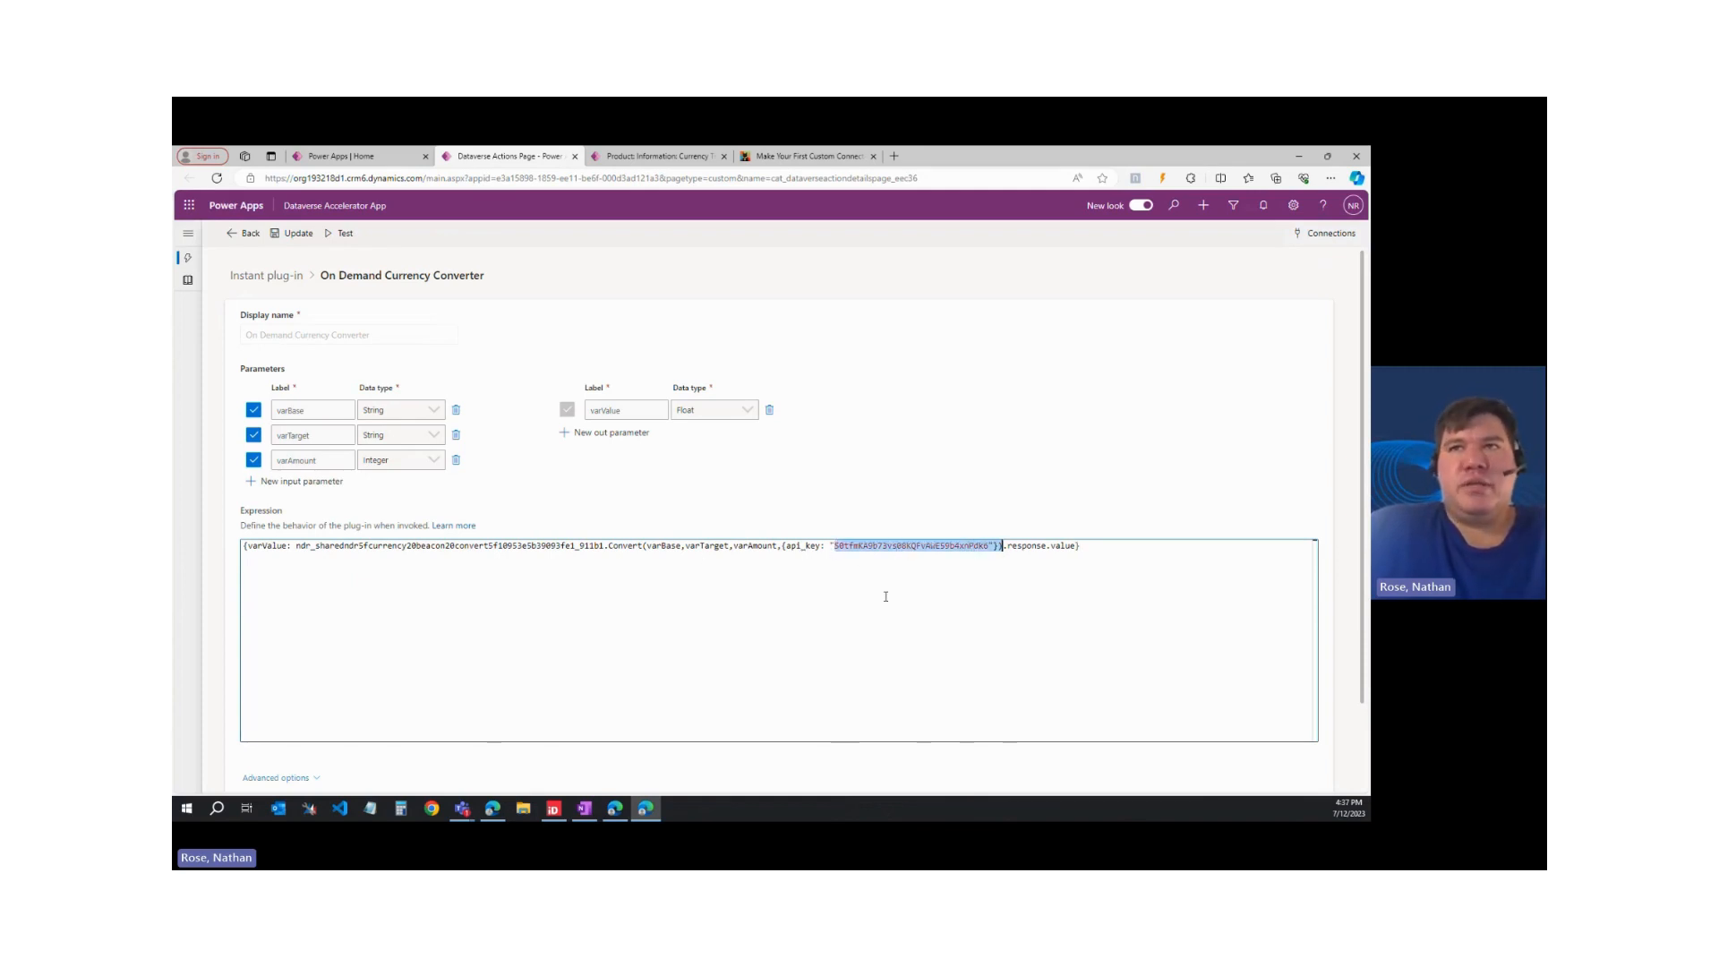
click(913, 597)
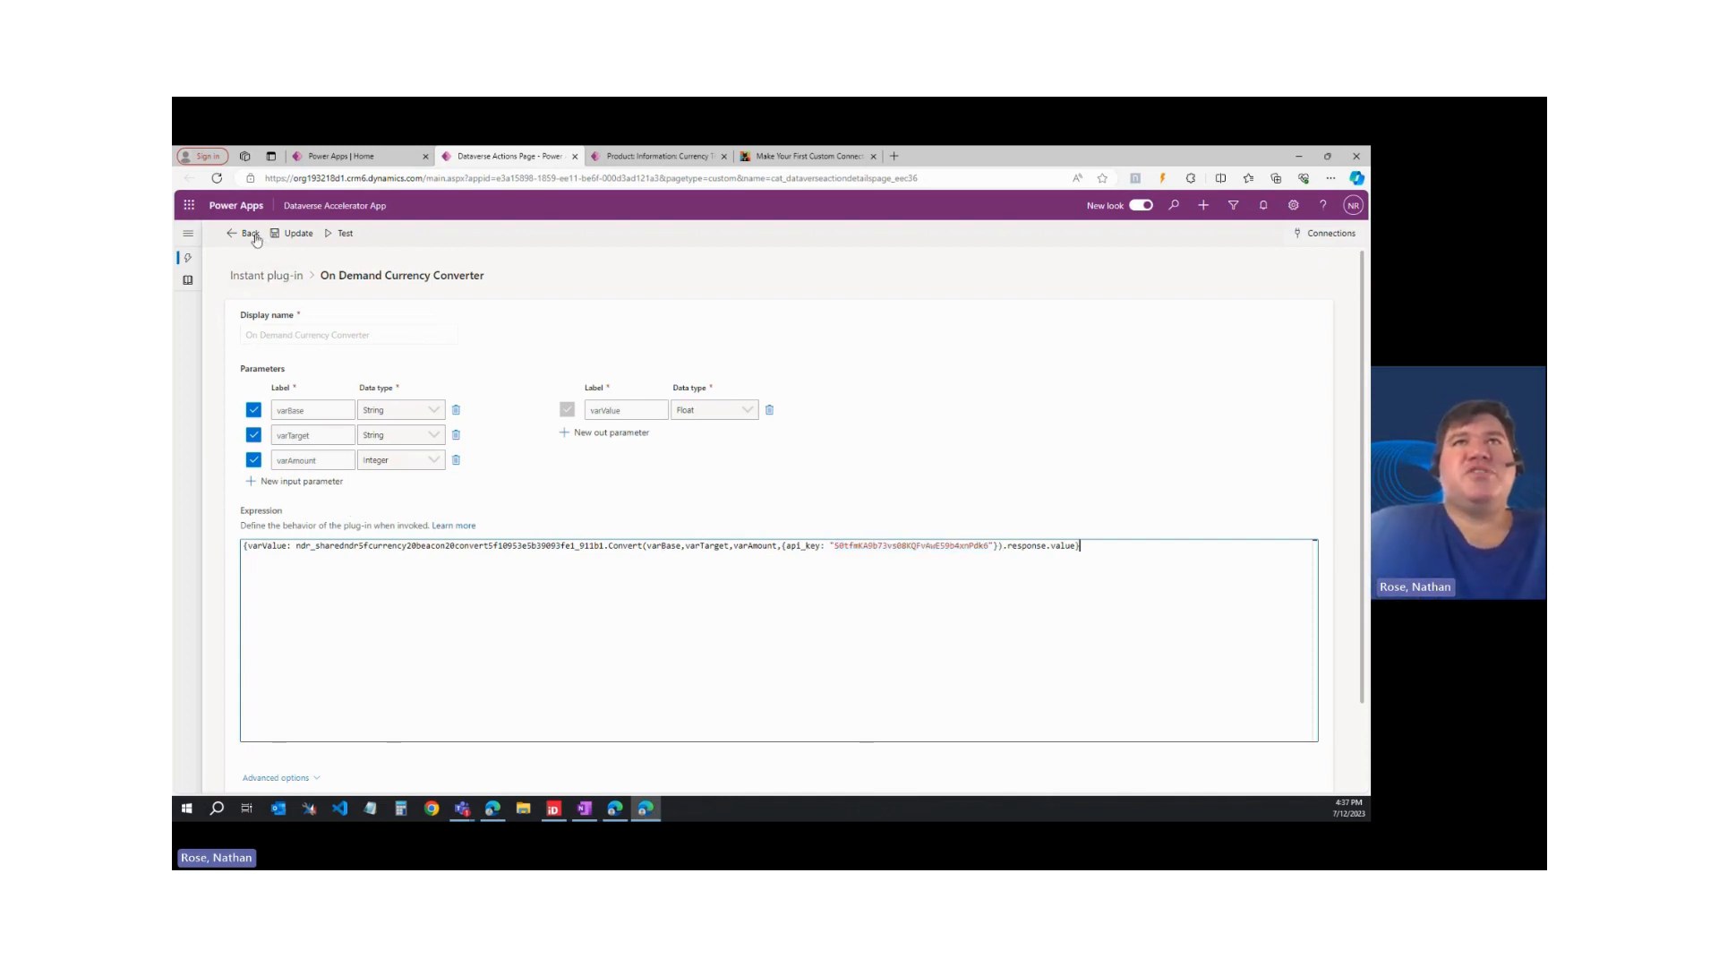
Test the On Demand Currency Converter with varBase NZD, varTarget USD and varAmount 100, running it twice.
click(336, 235)
click(388, 395)
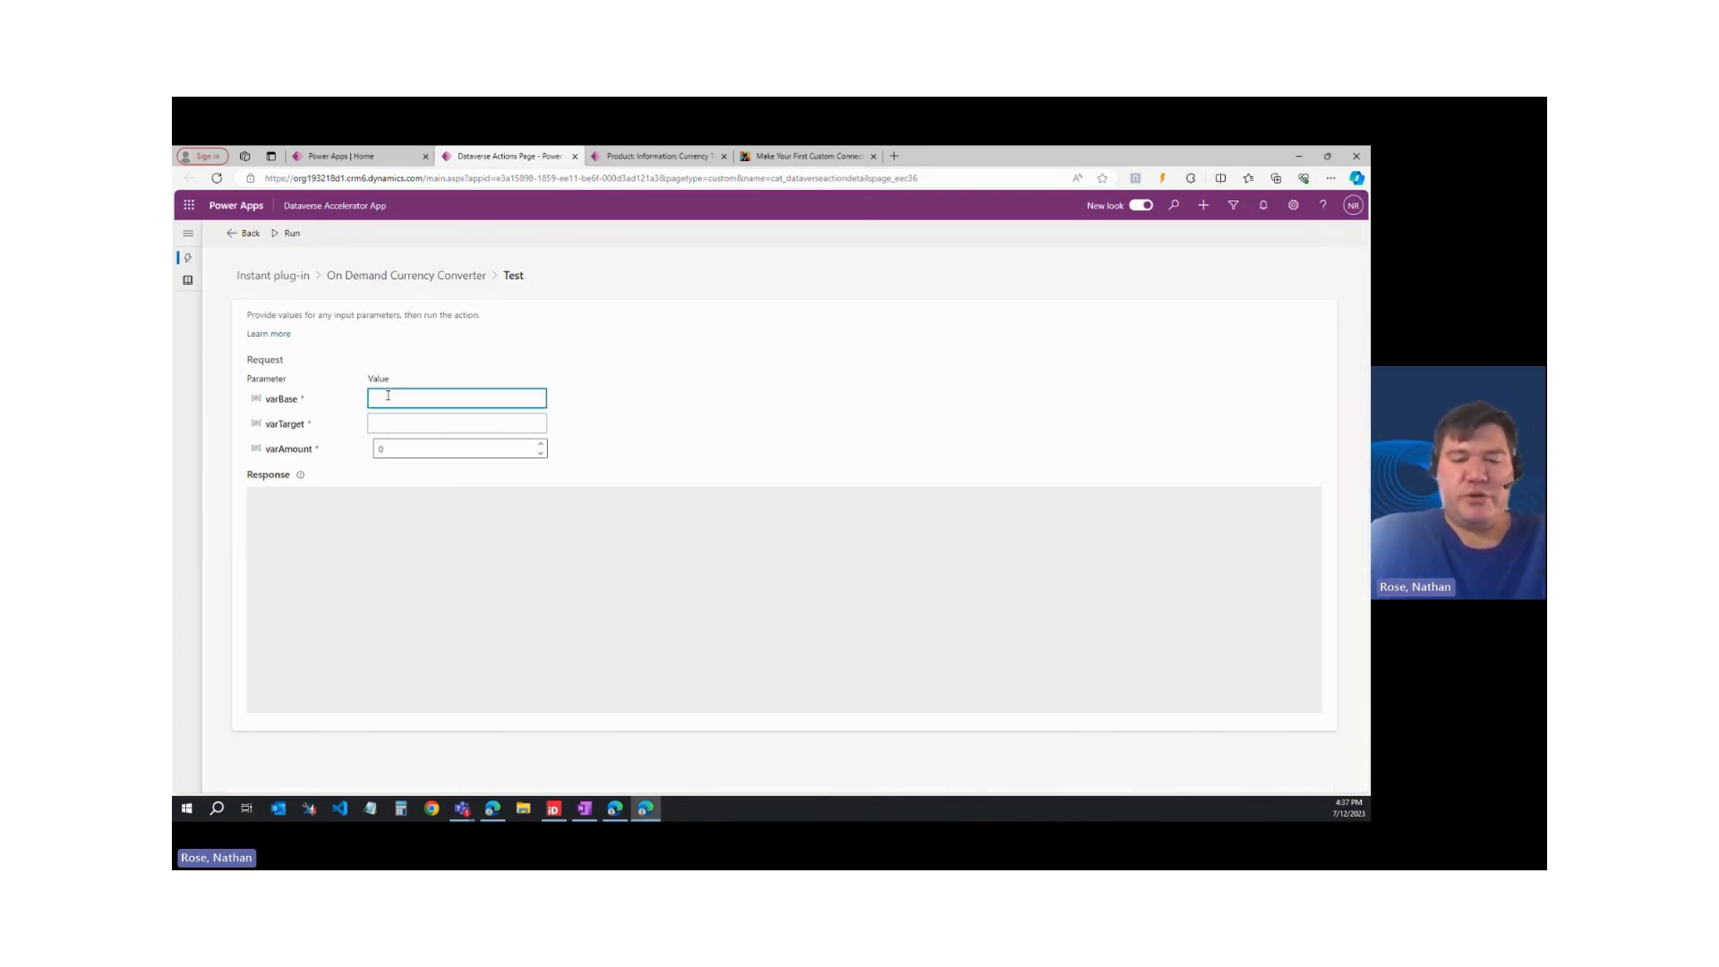
key(Tab)
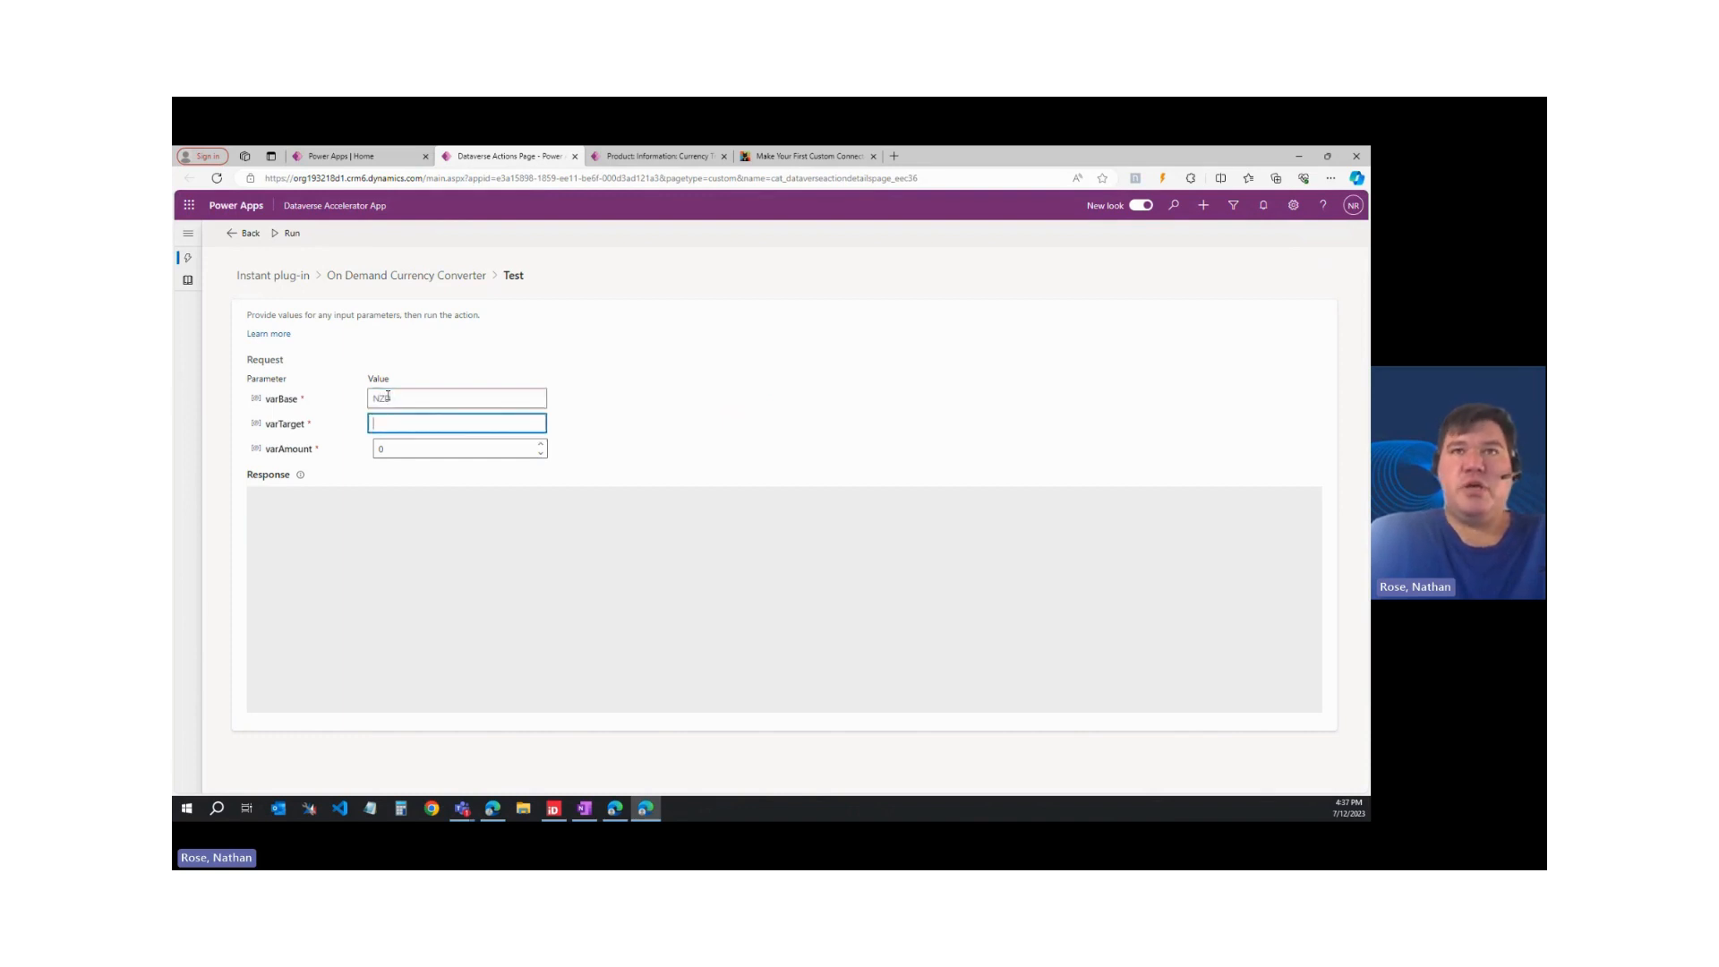
text(USD)
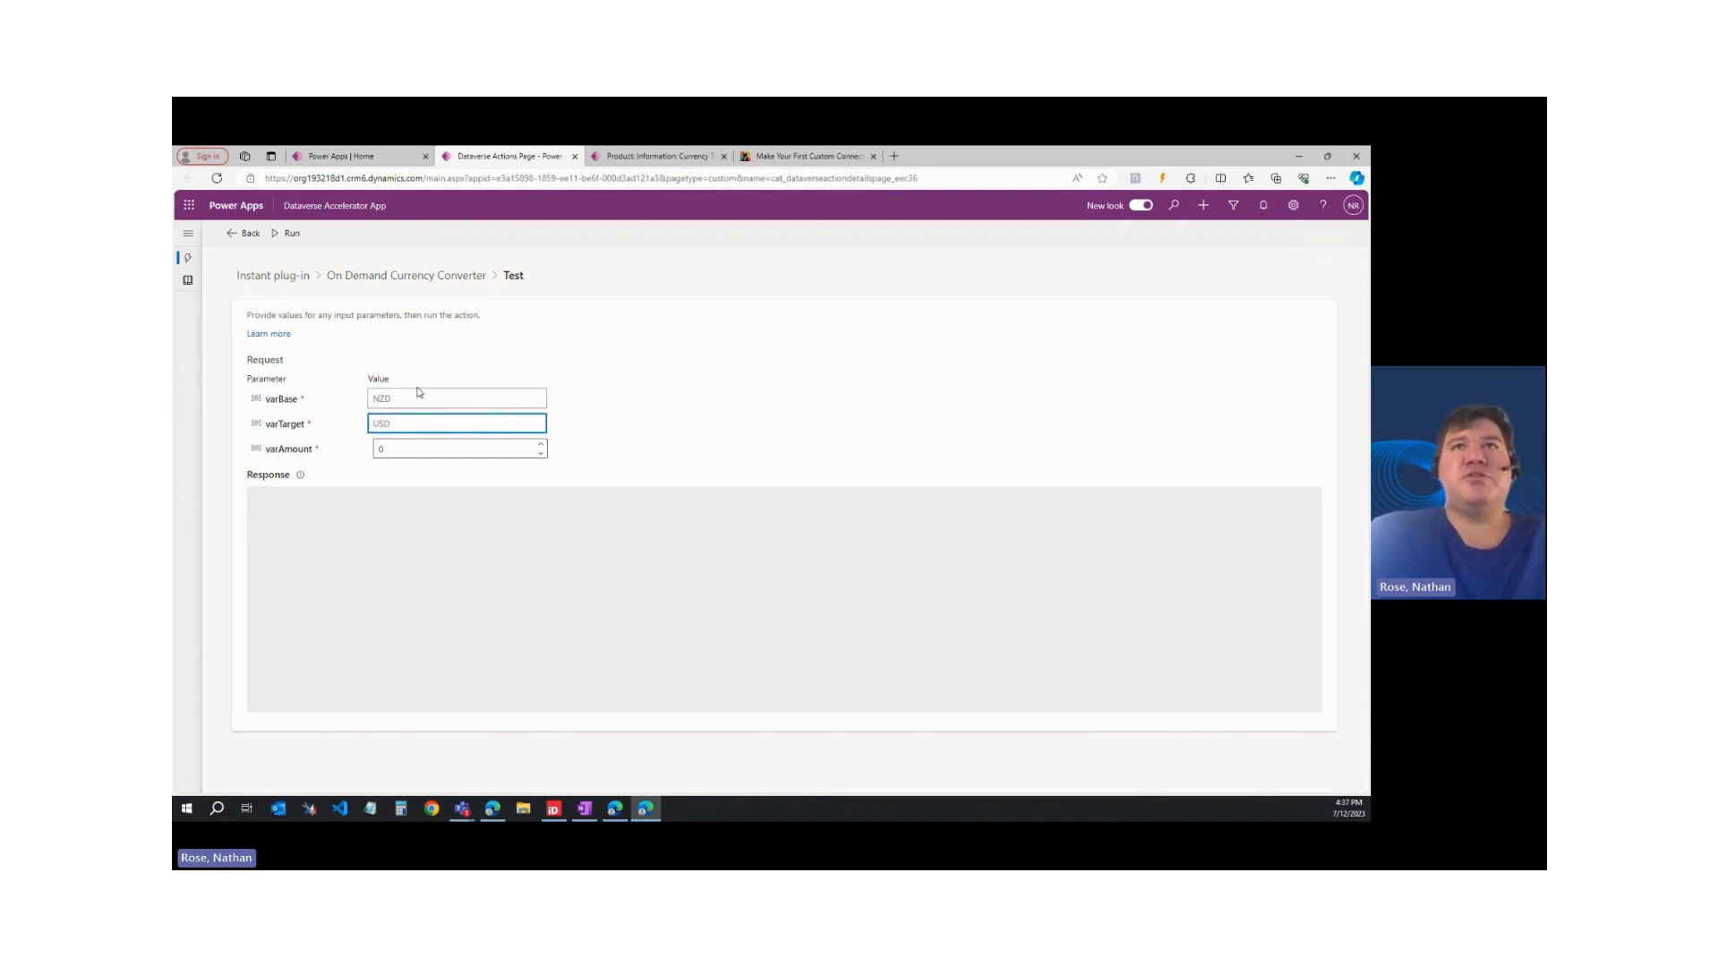
key(Tab)
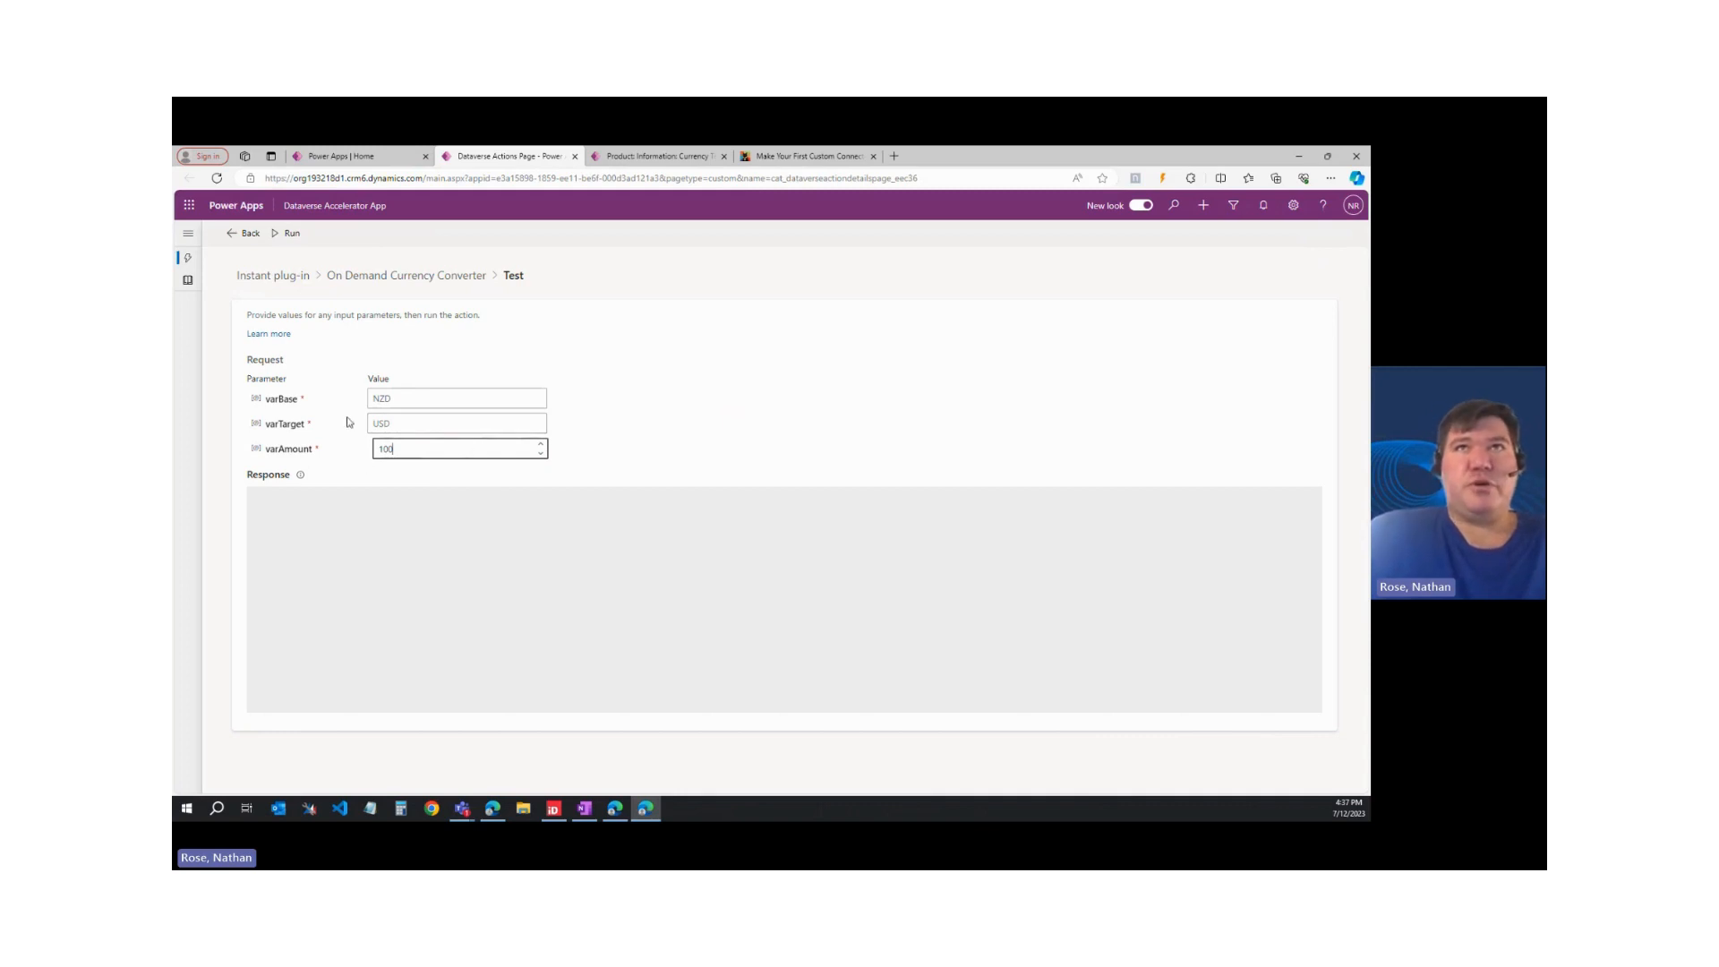
click(282, 237)
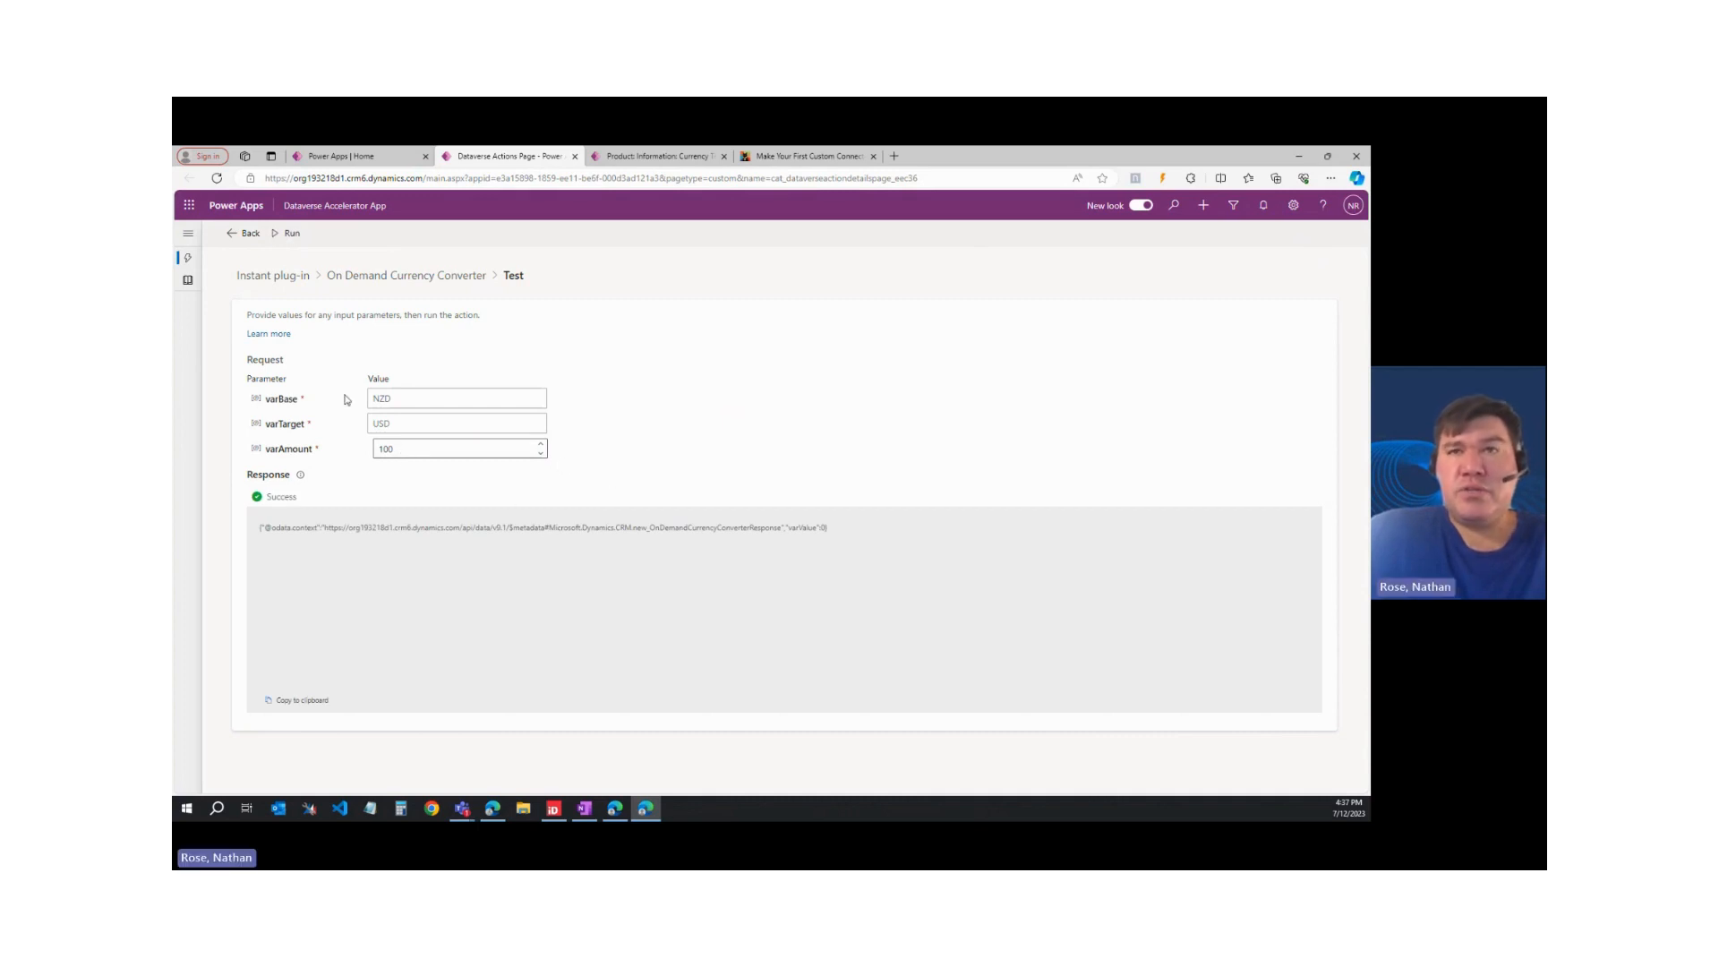
click(280, 235)
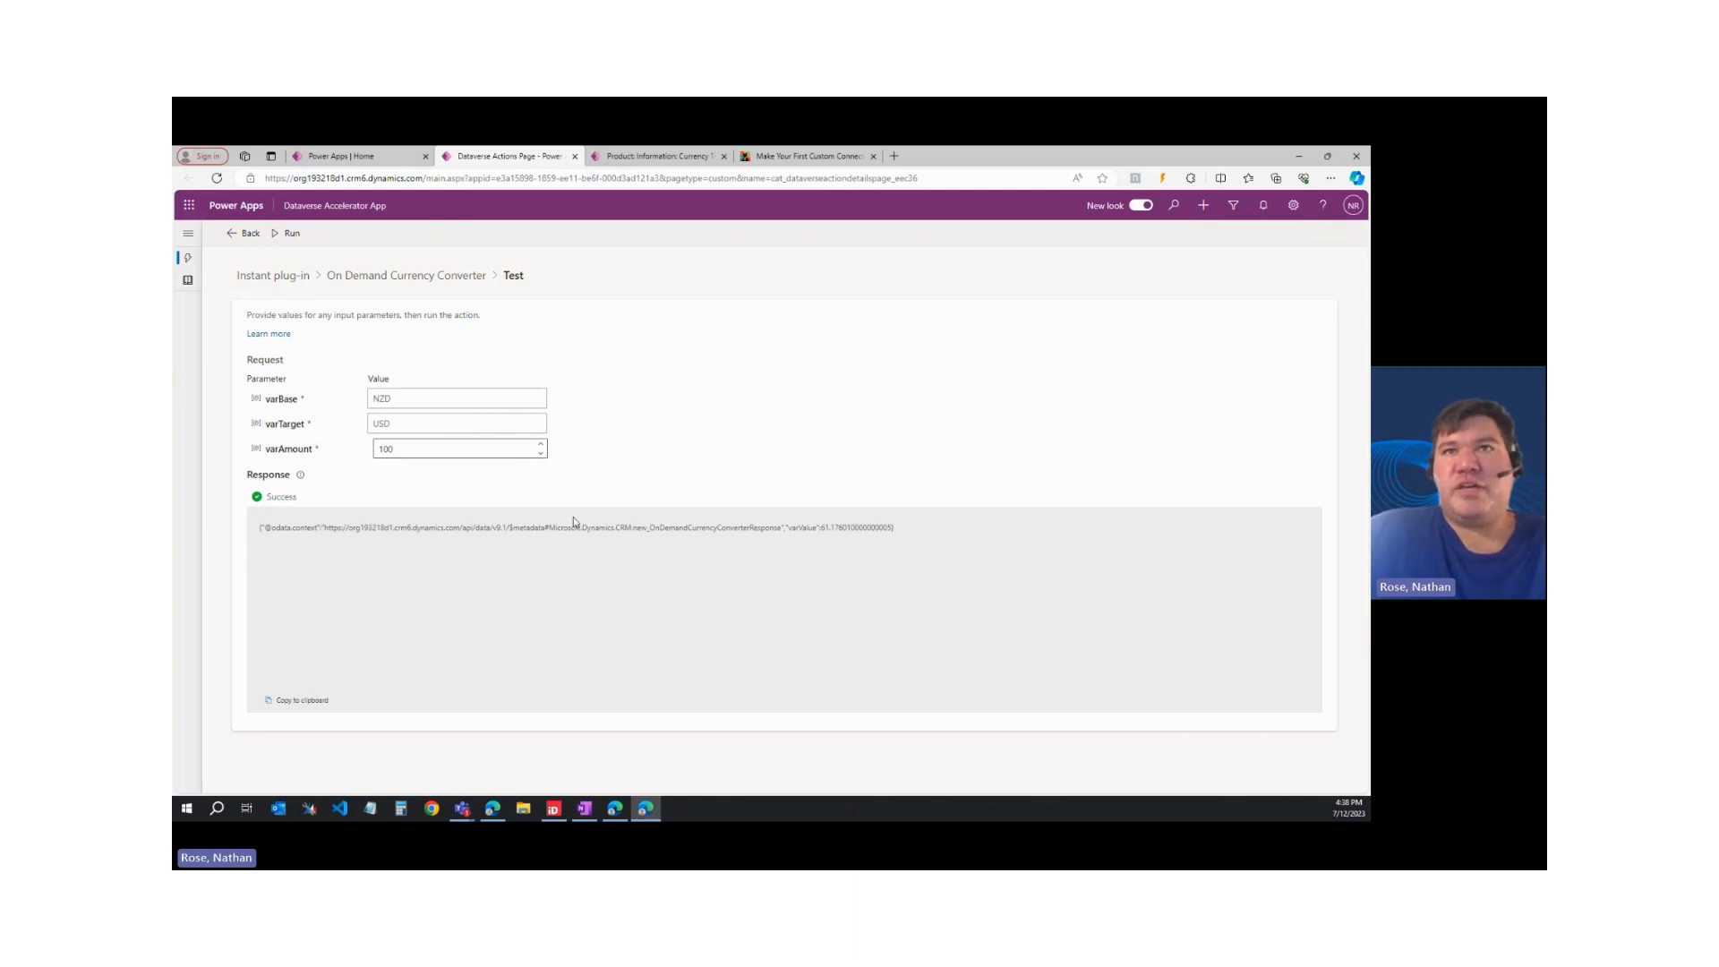
Open the automated plug-in Auto Product Currency Converter and review its trigger, expression and advanced run options.
click(248, 234)
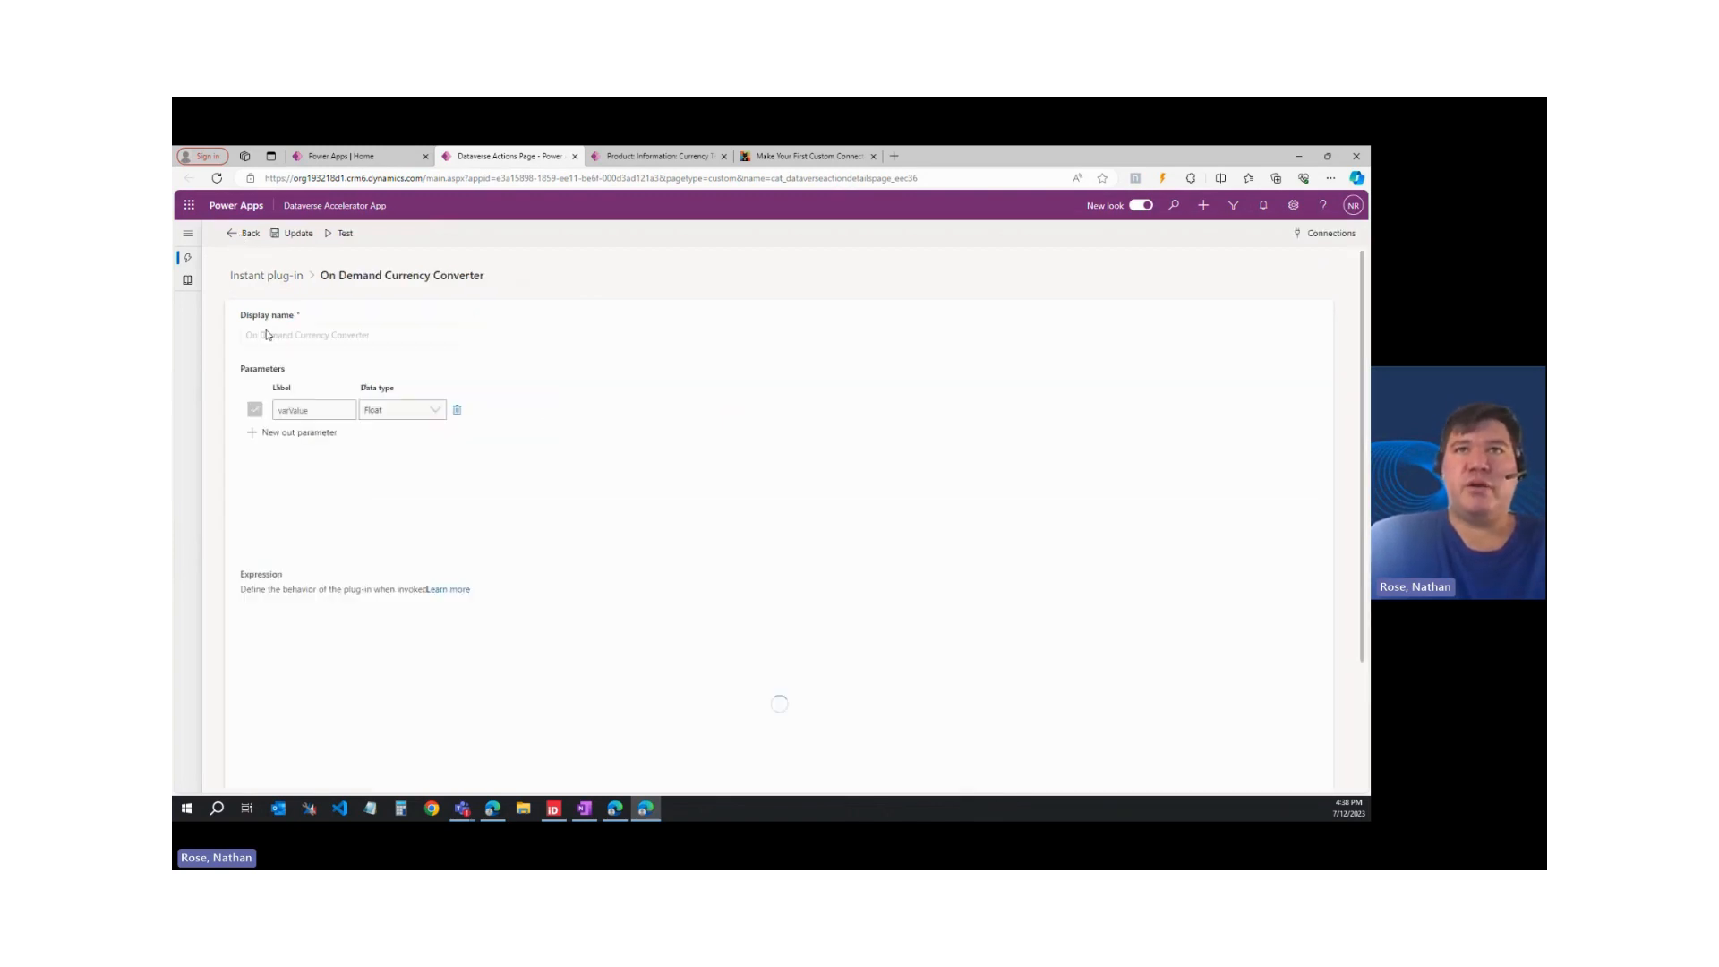
click(257, 238)
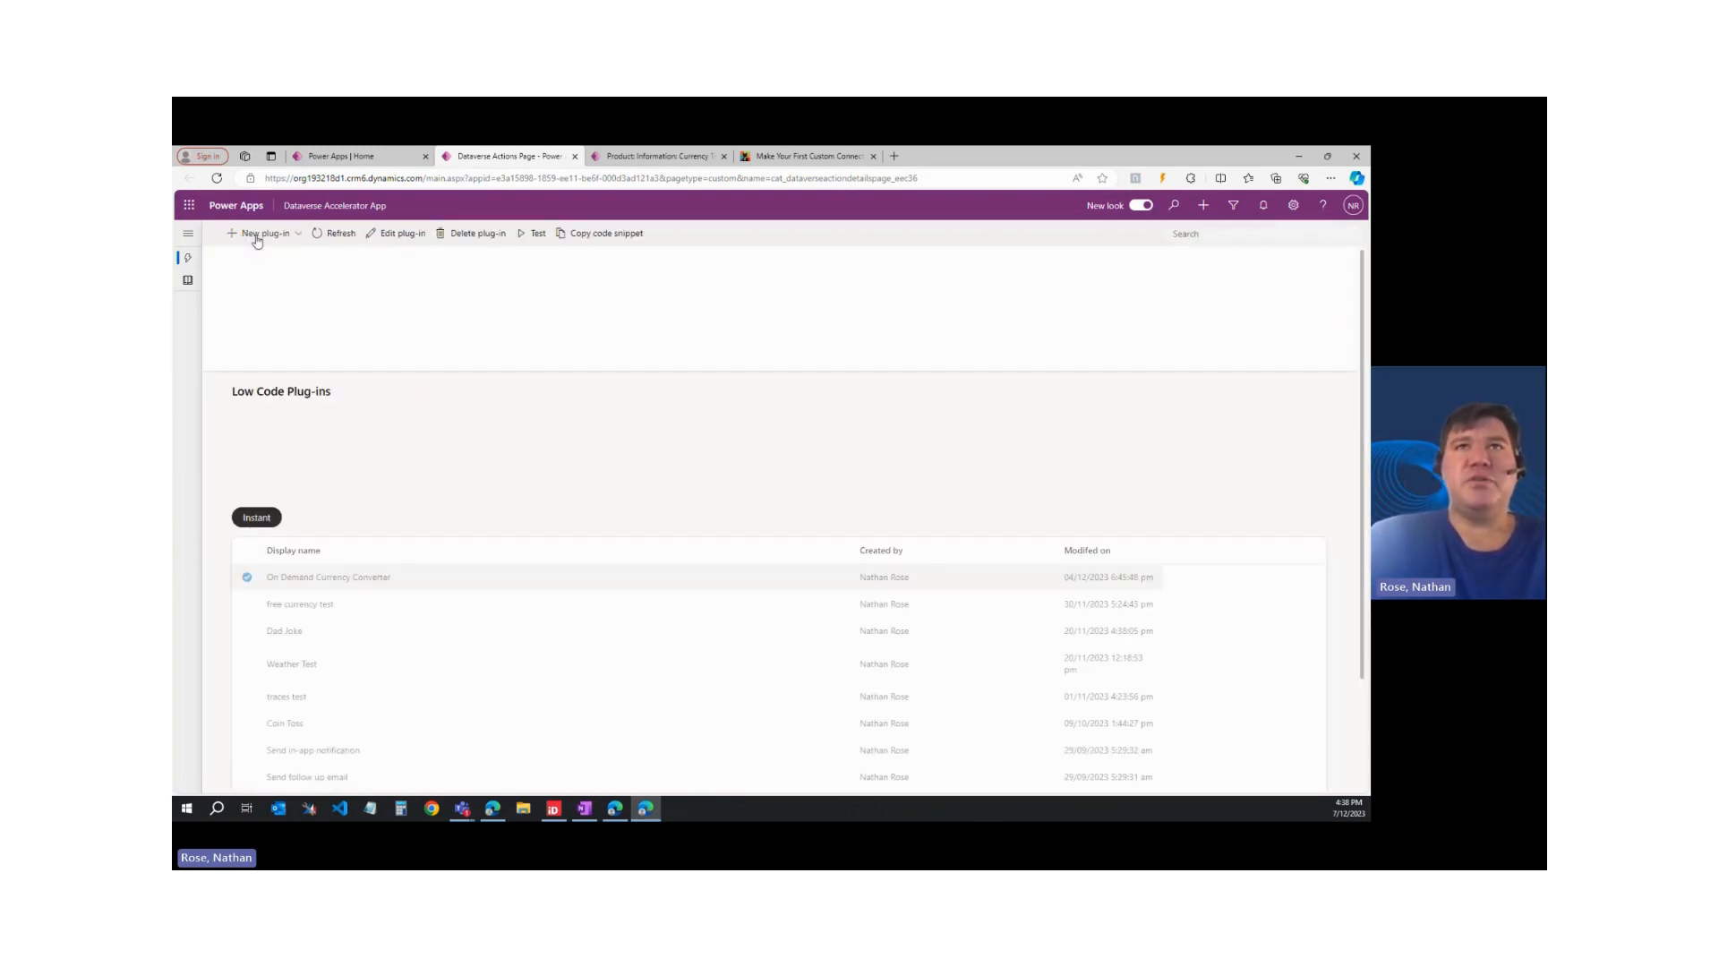
click(327, 519)
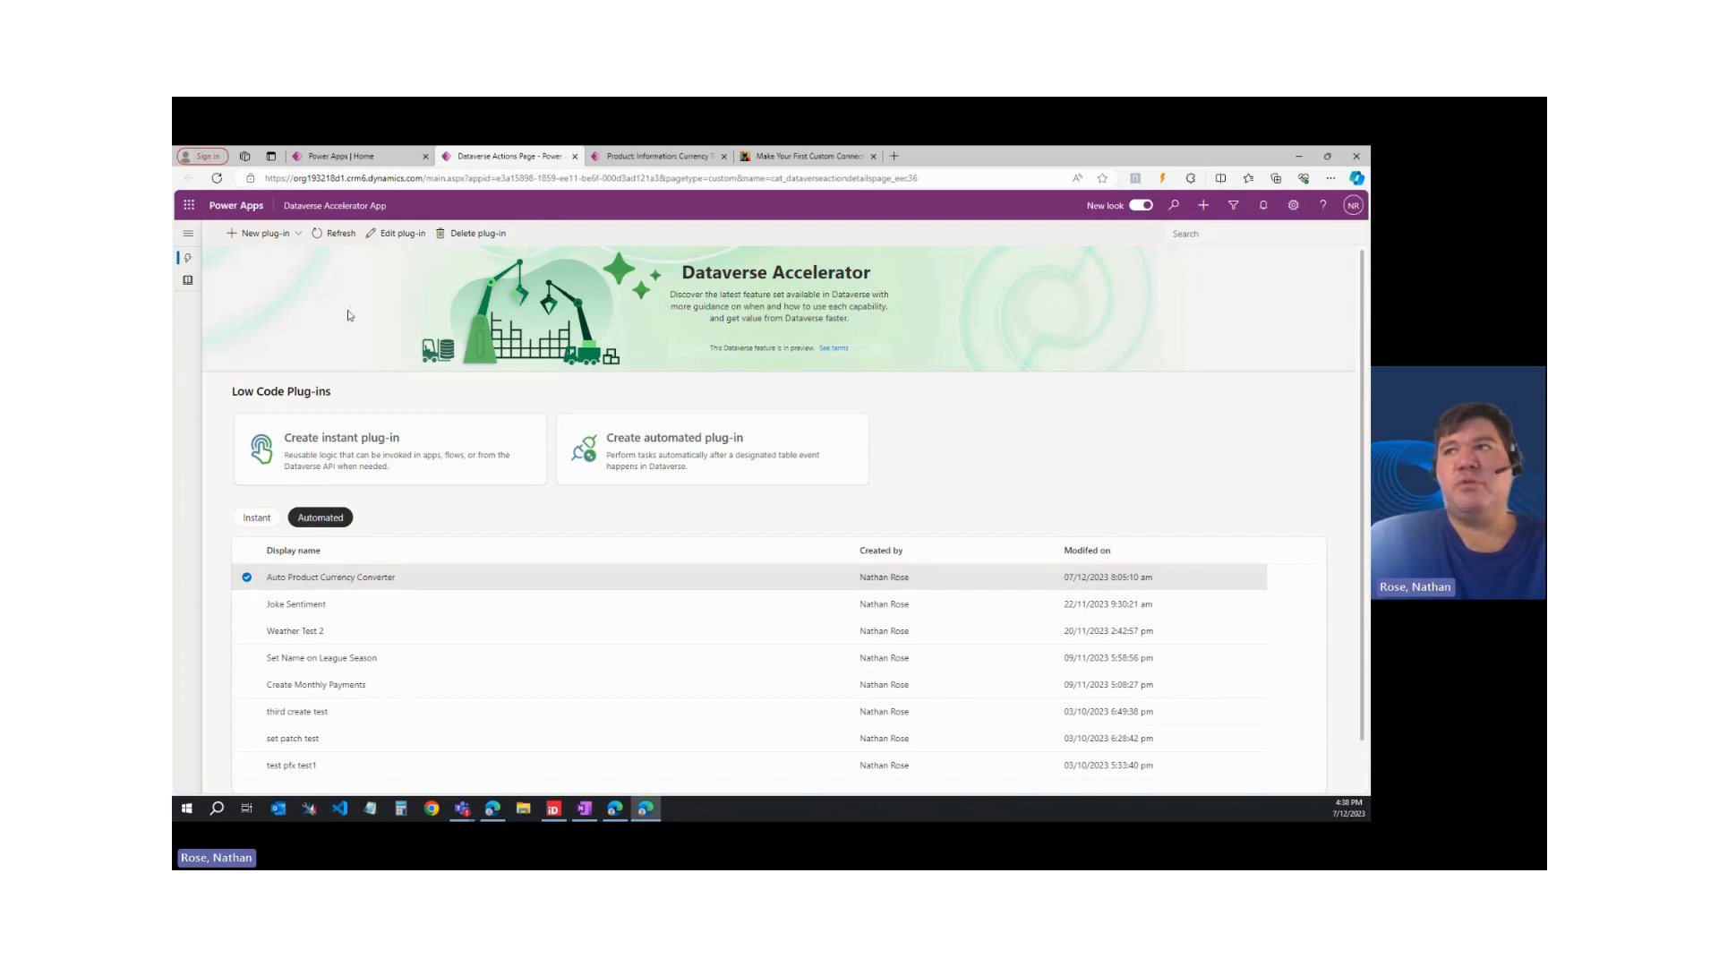
click(388, 235)
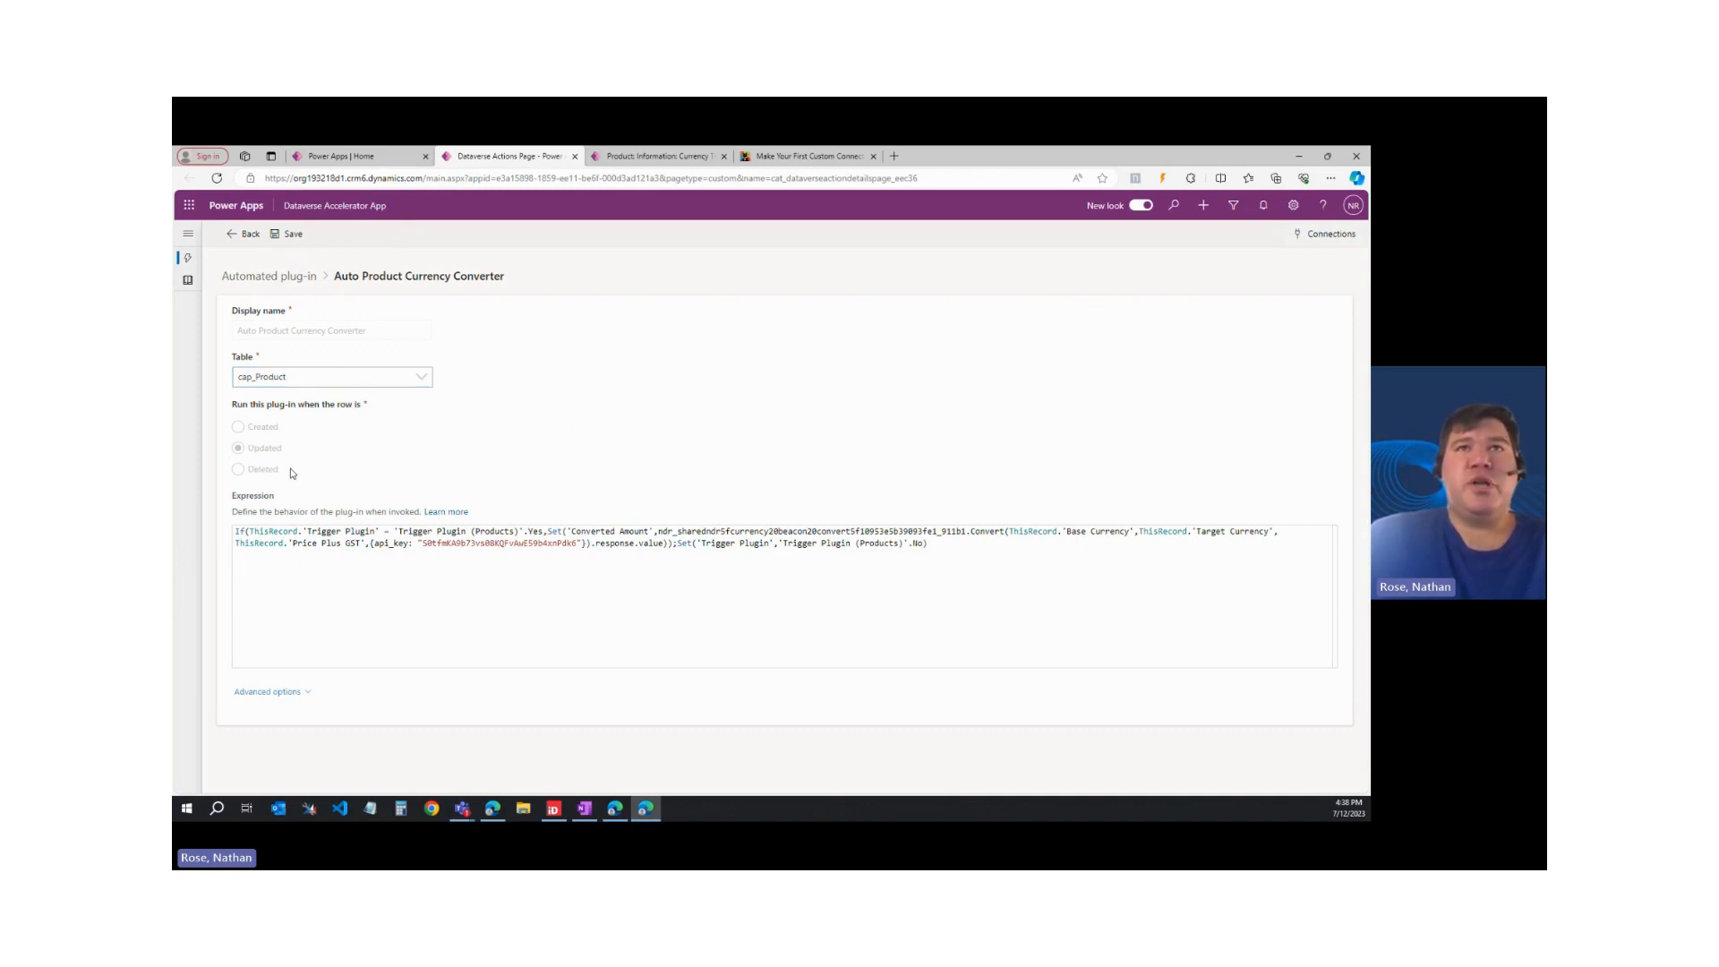
click(277, 693)
scroll(309, 716, down, 2)
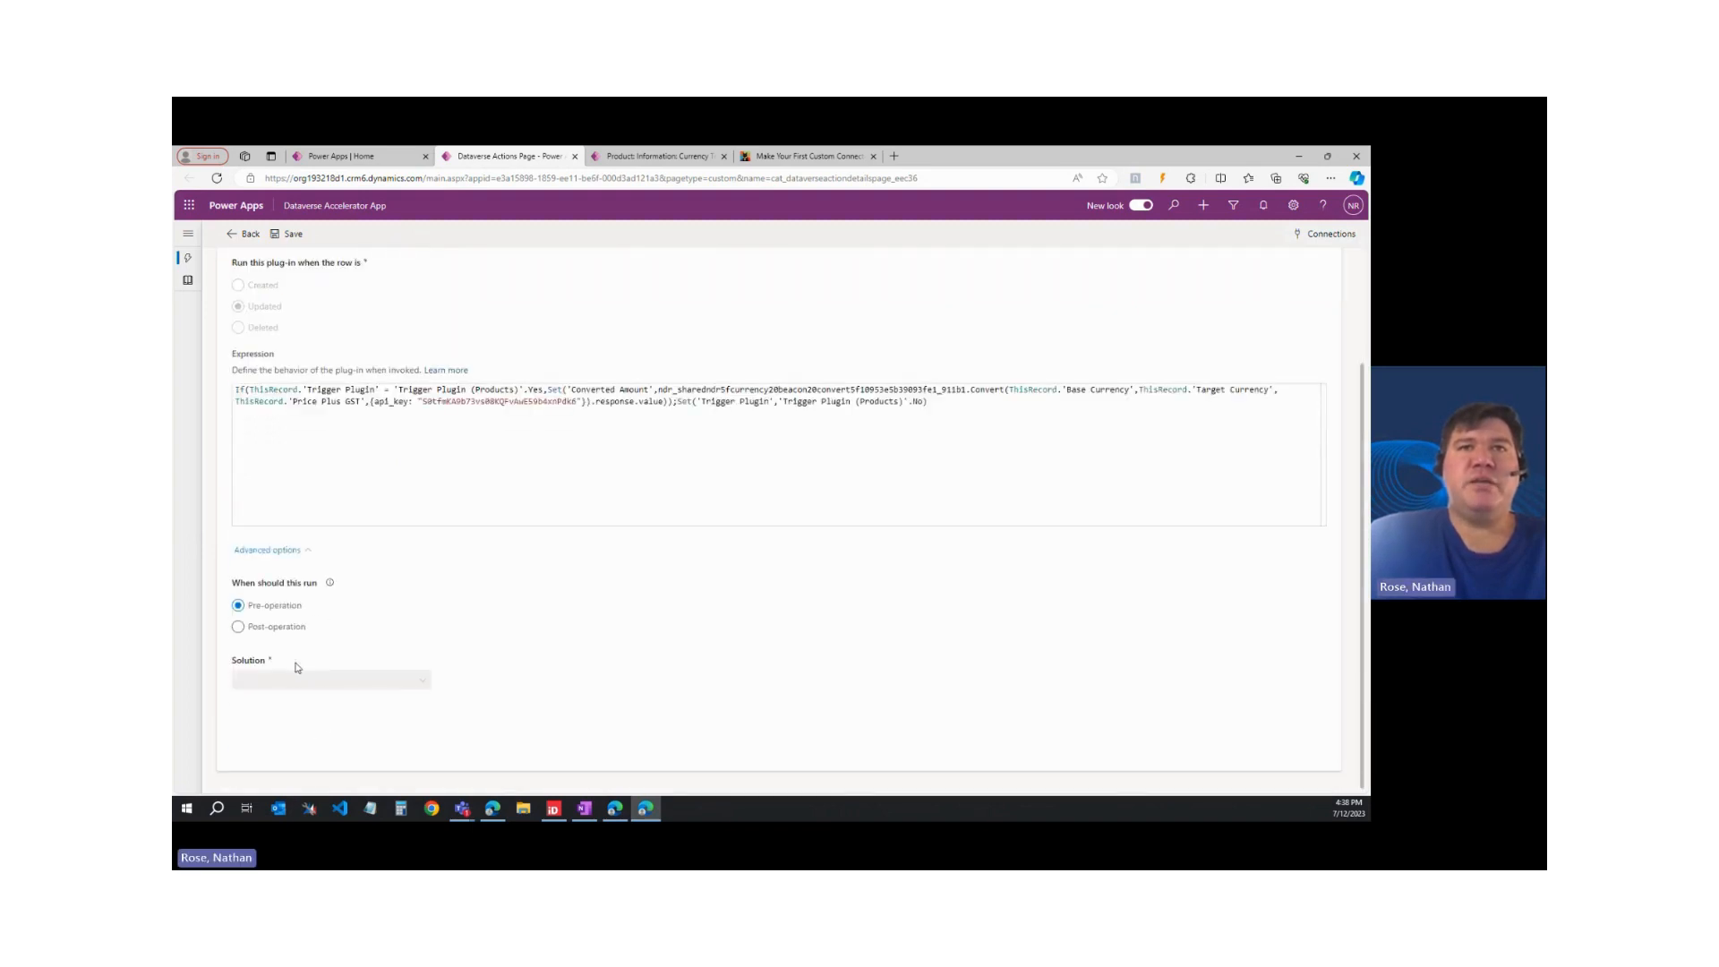
scroll(358, 519, up, 1)
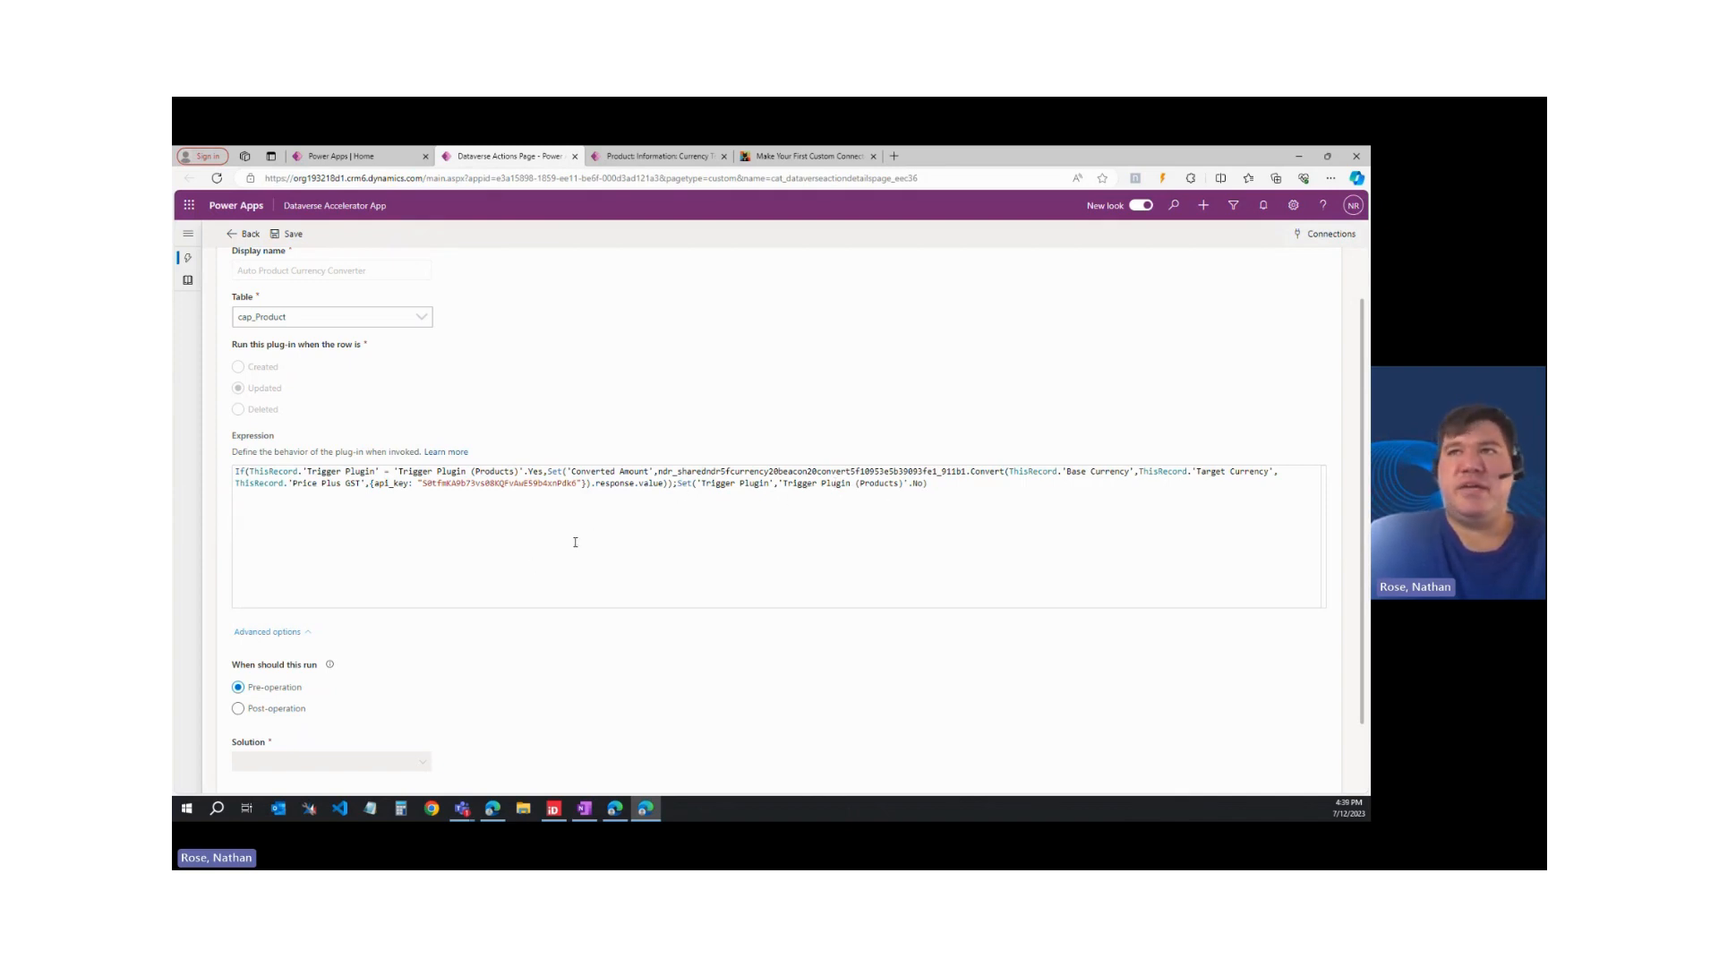
In the Currency Test product record, set the base currency to NZD and the target currency to USD.
click(641, 158)
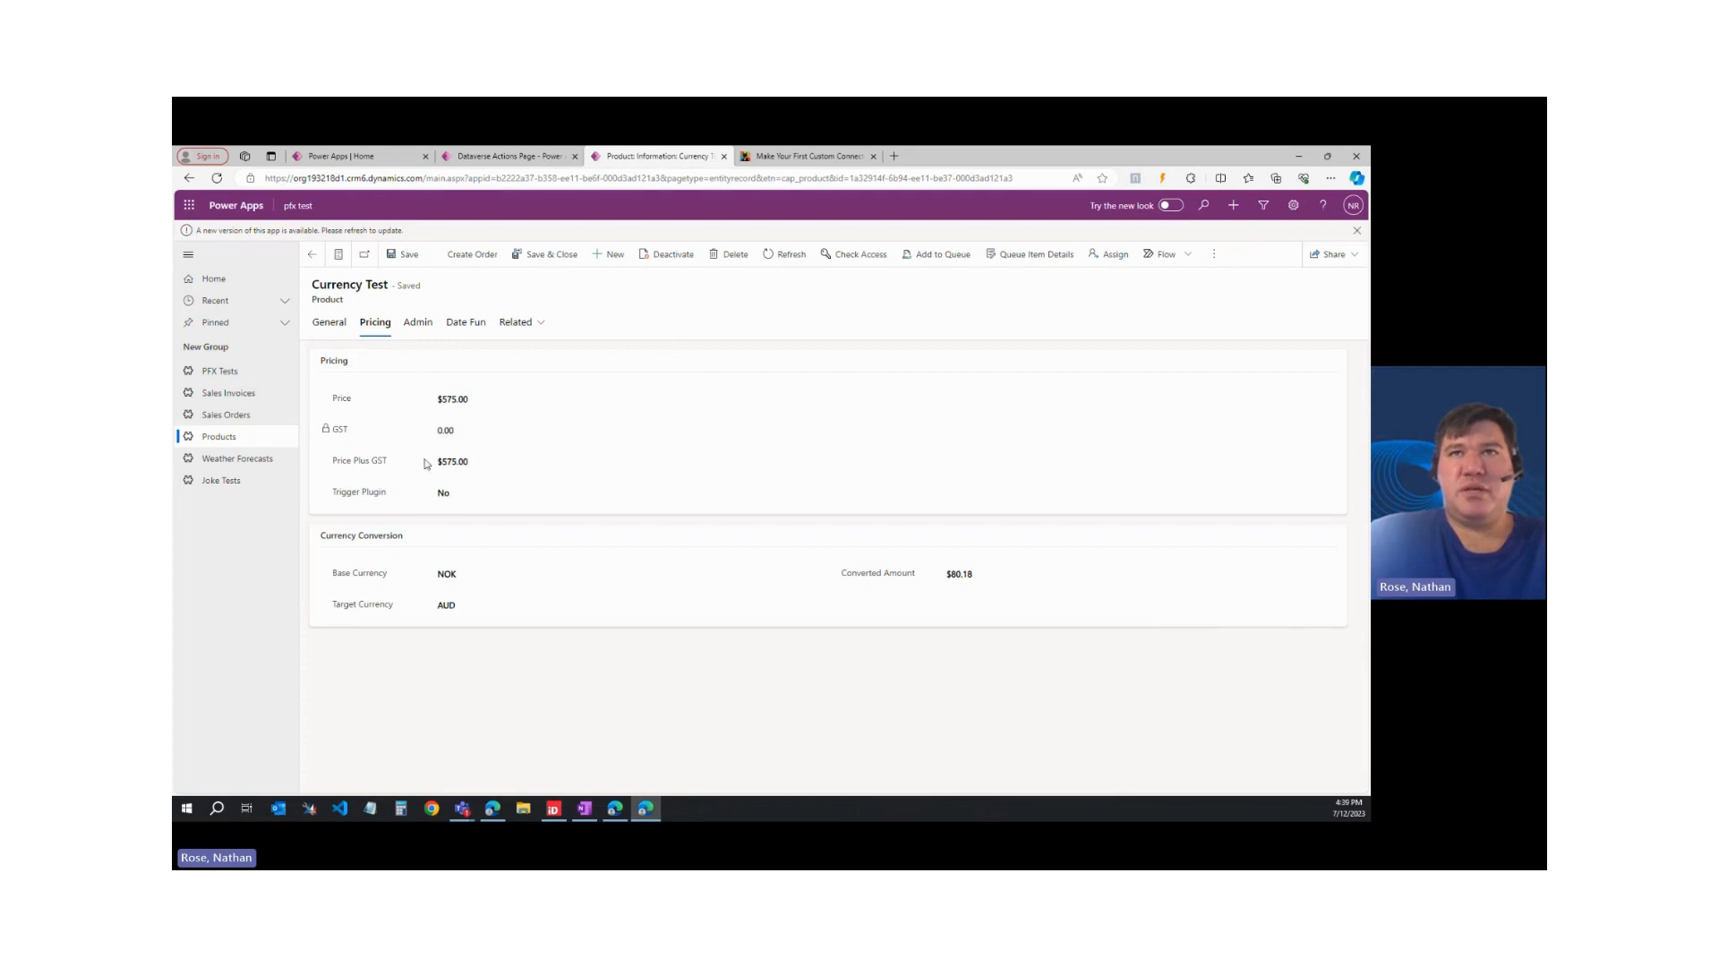
drag(473, 464, 416, 467)
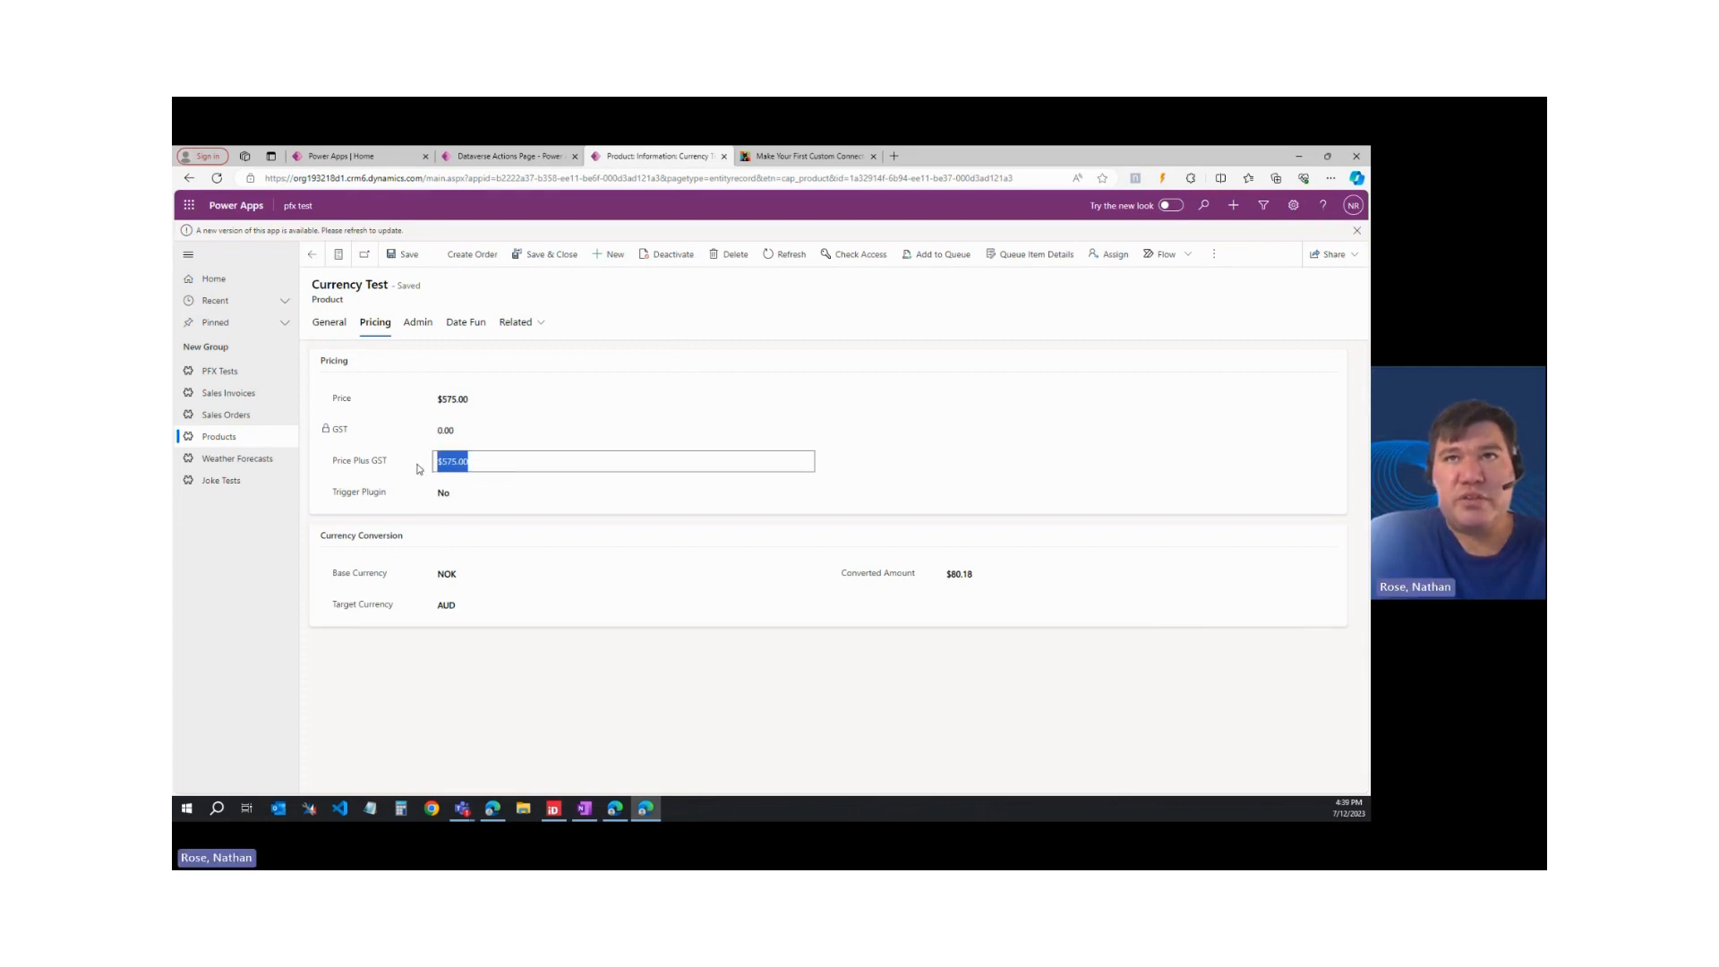
drag(476, 574, 483, 609)
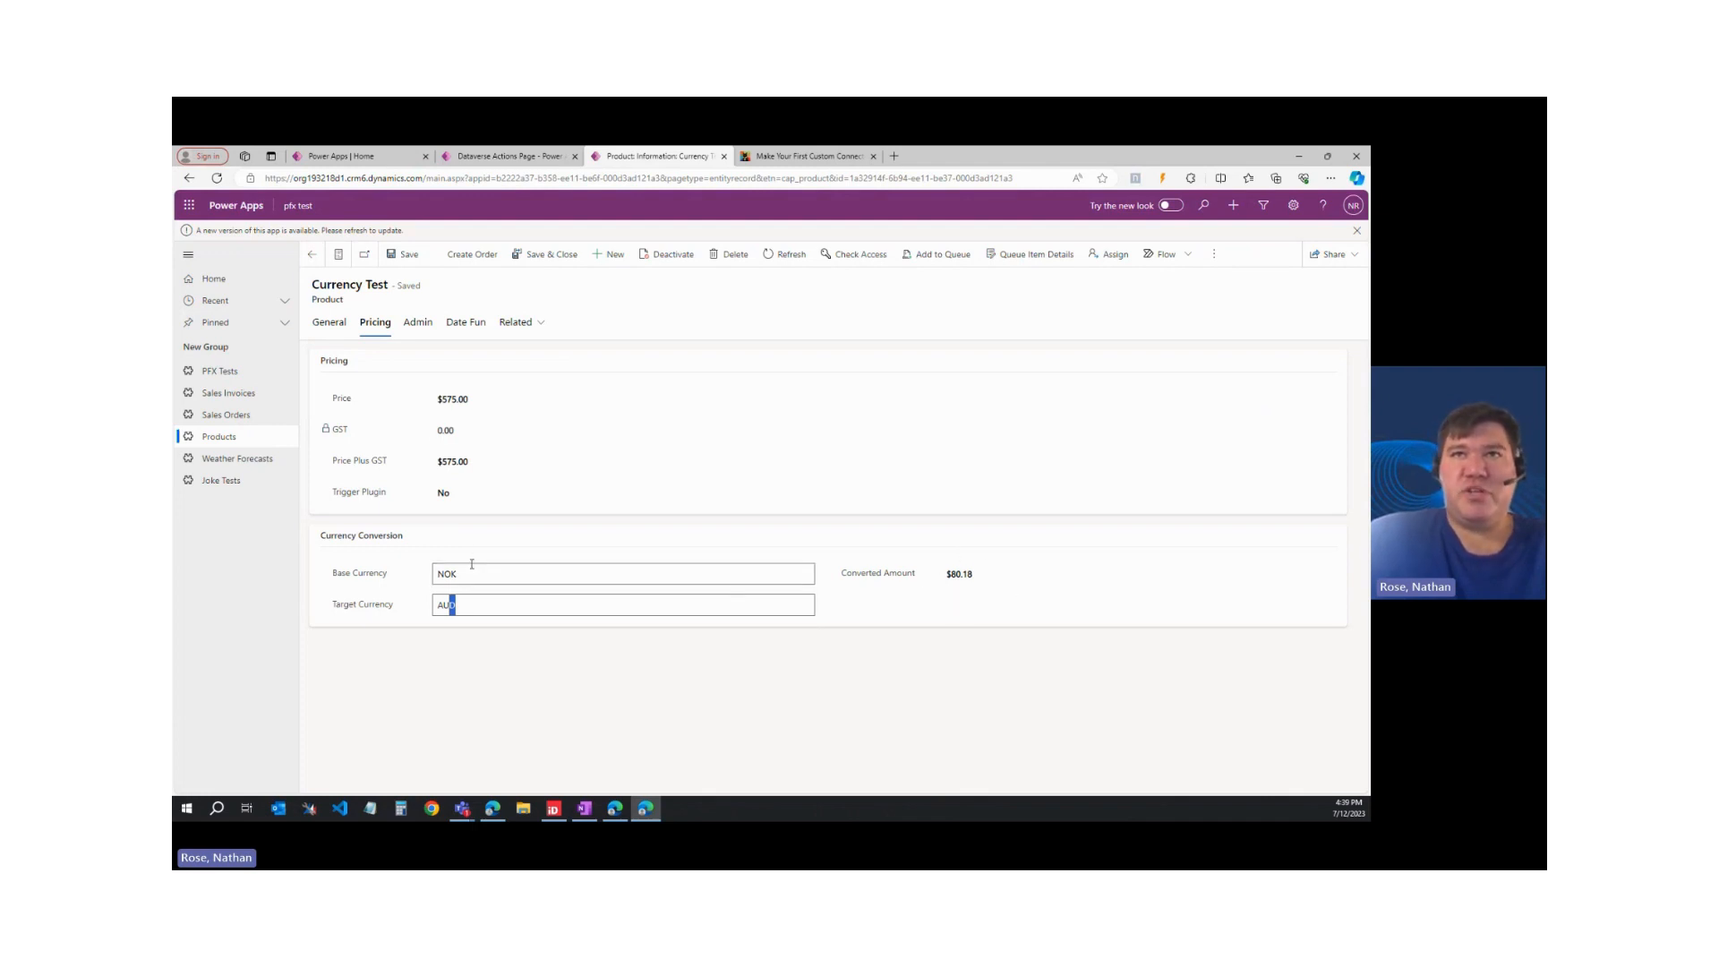
drag(471, 574, 425, 566)
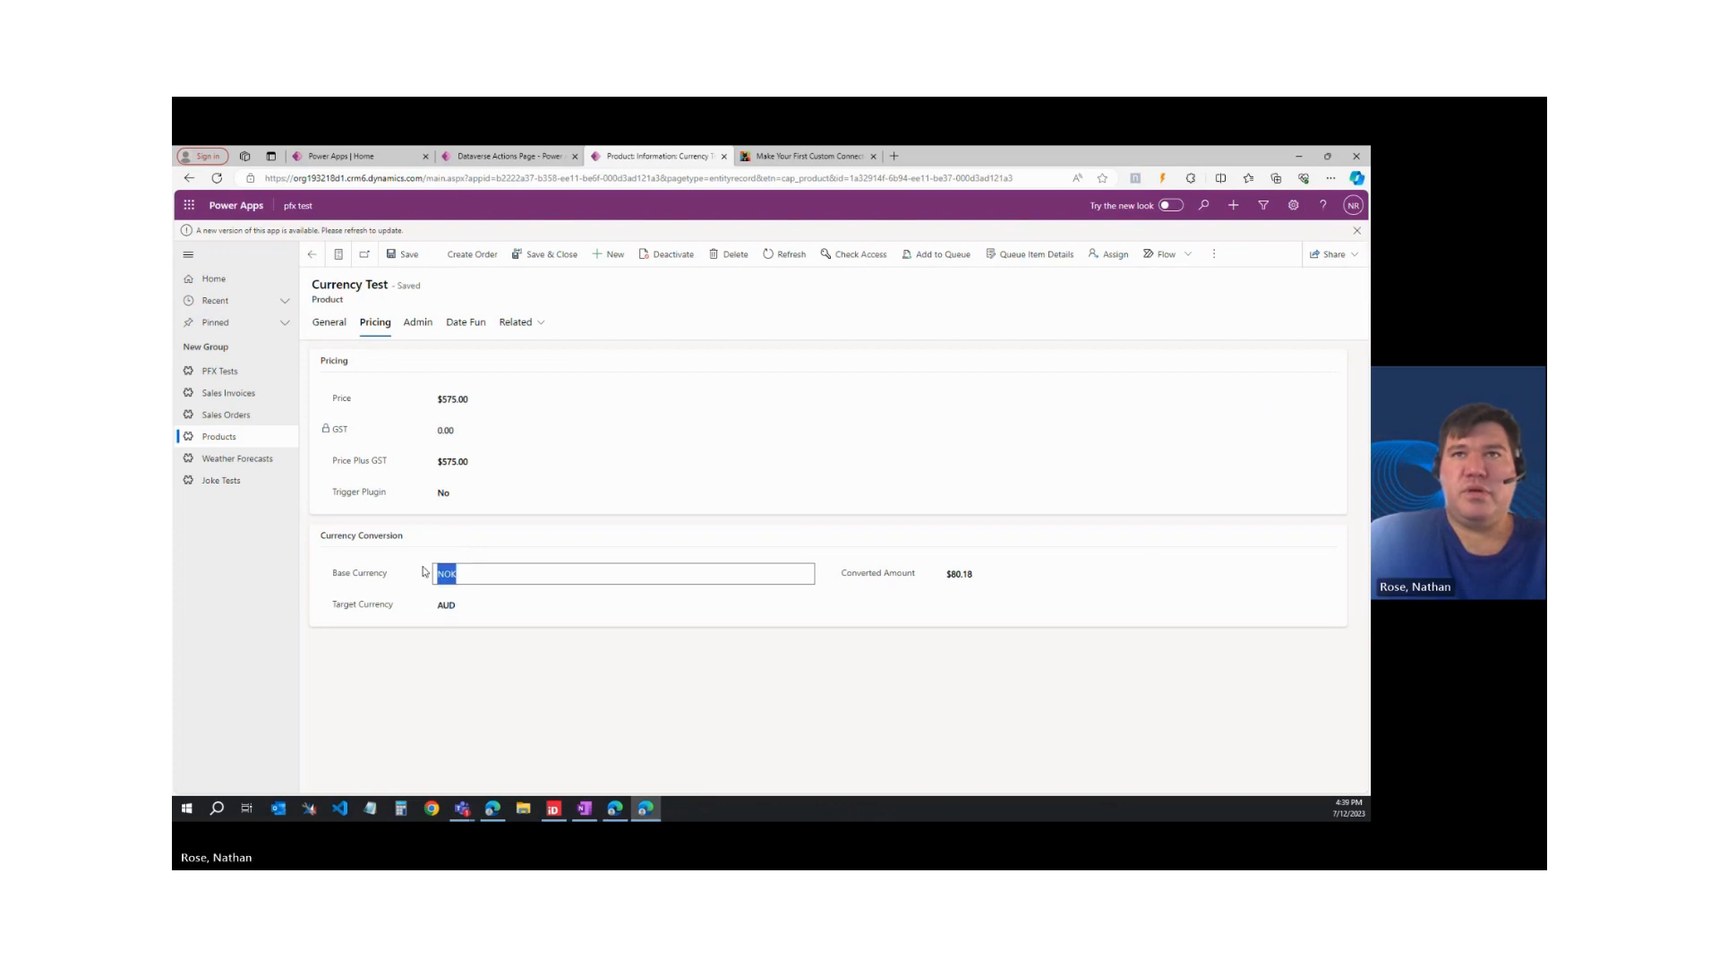
text(NZD)
key(Tab)
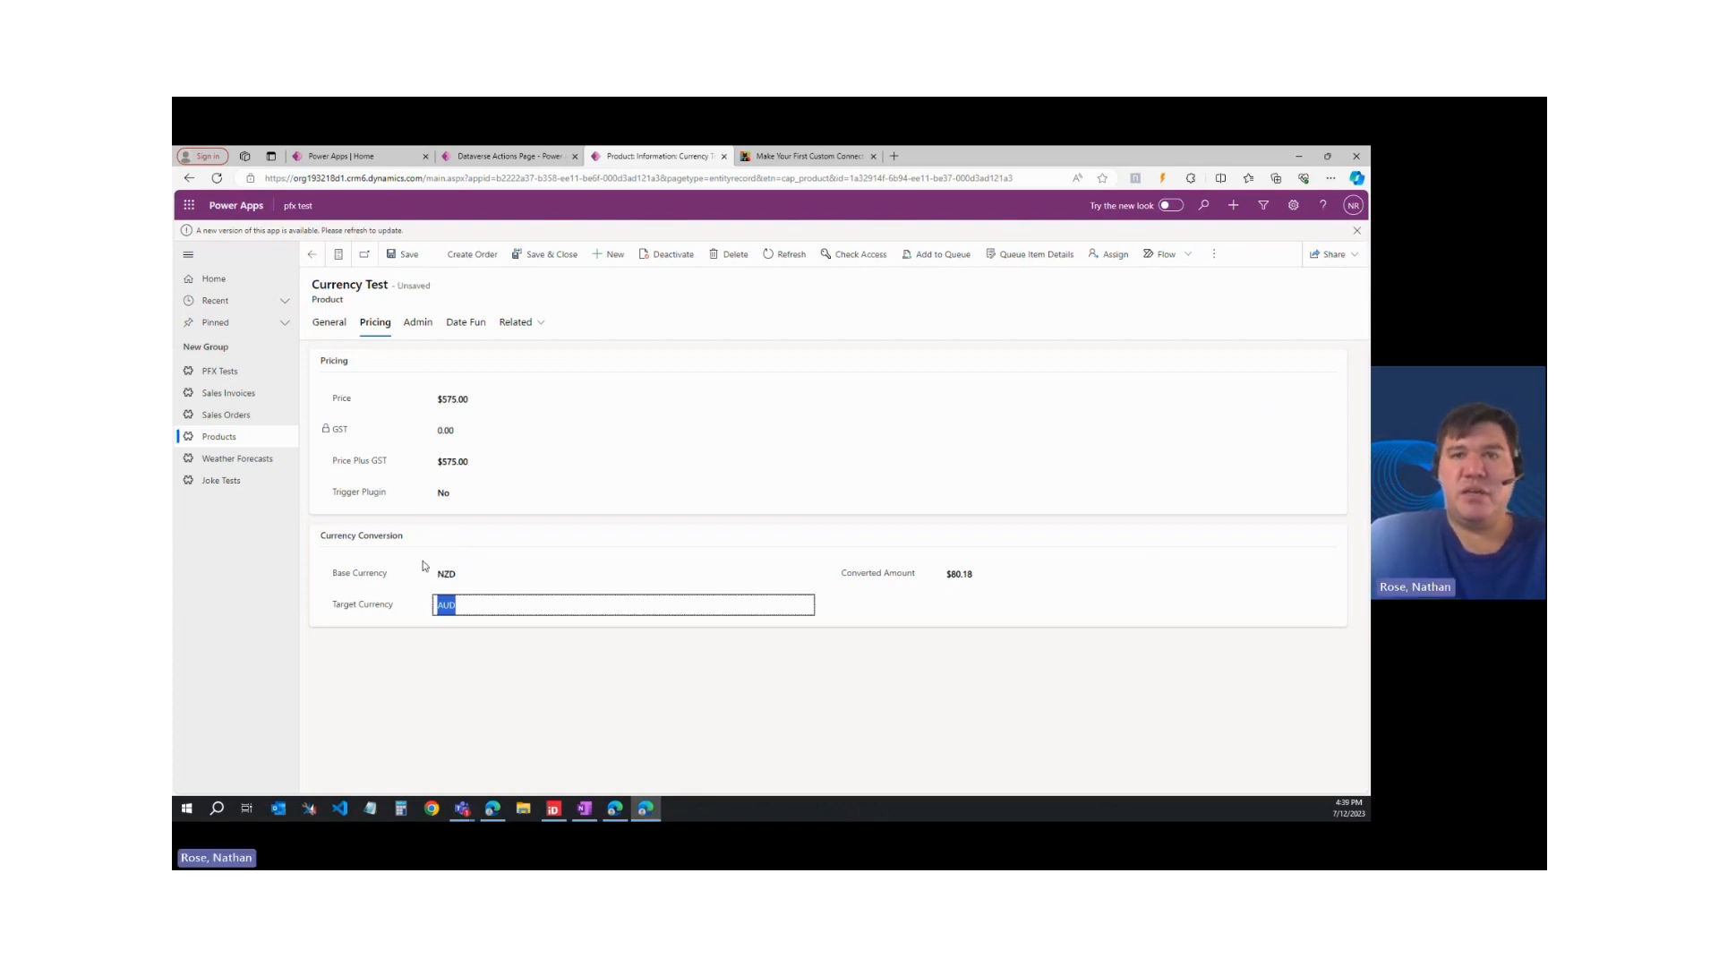
text(USD)
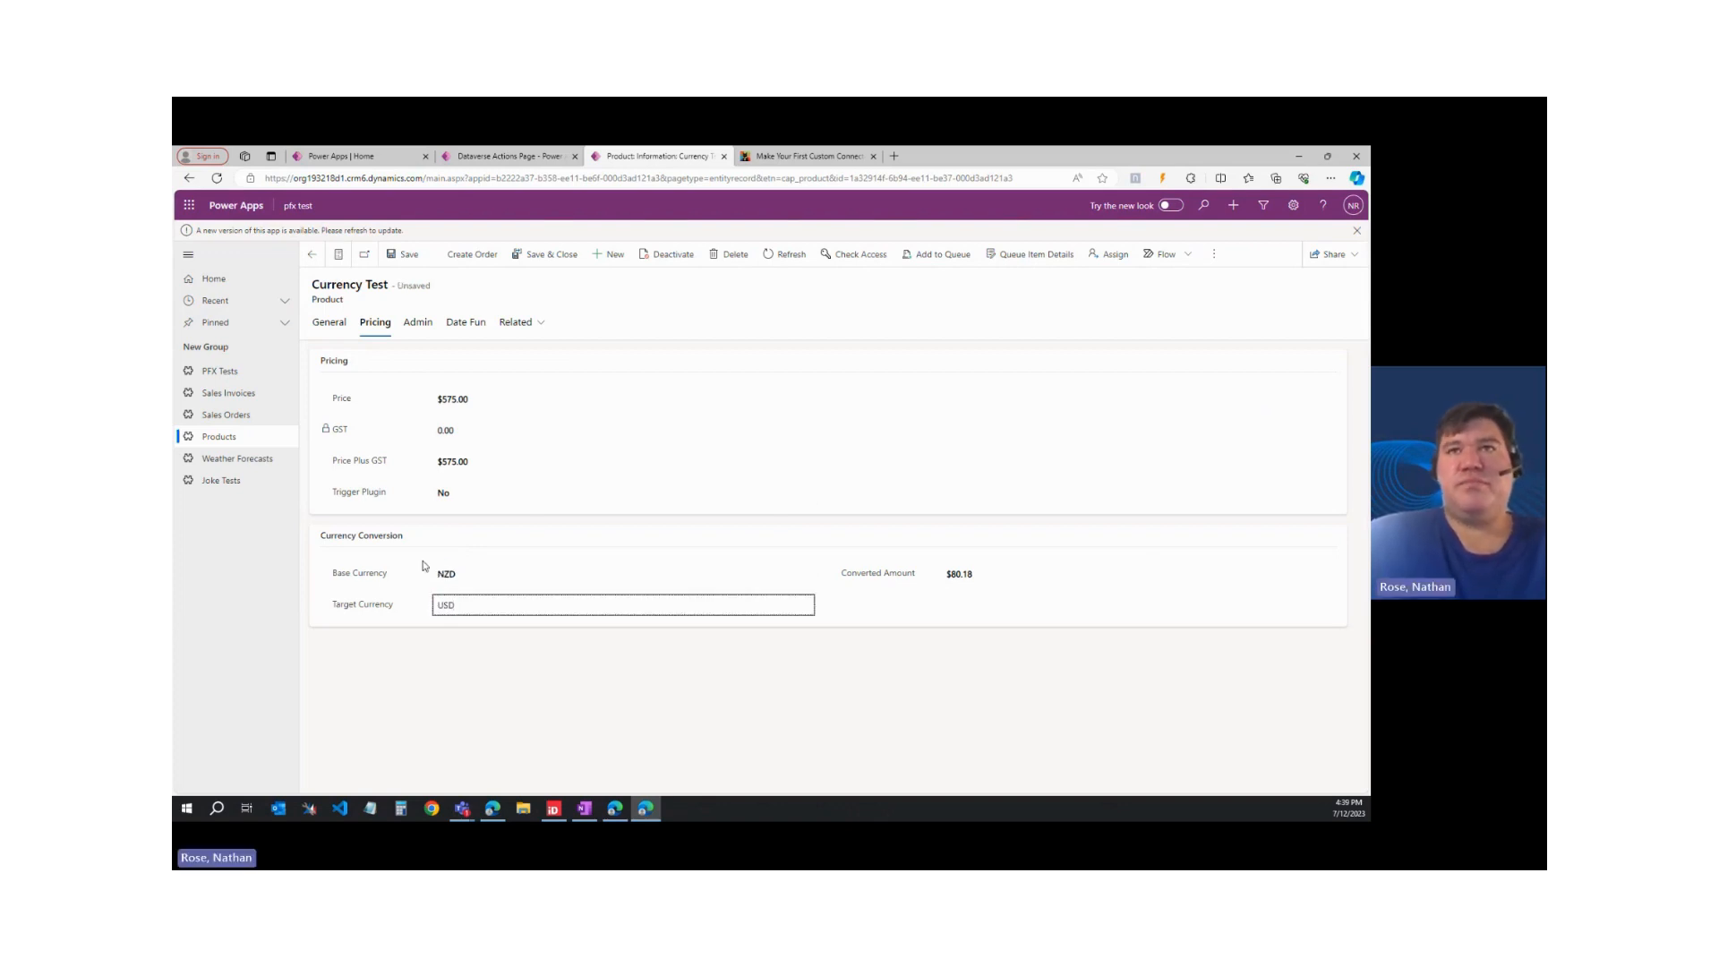
Set Trigger Plugin to Yes on the Currency Test product and save the record.
click(575, 495)
click(453, 528)
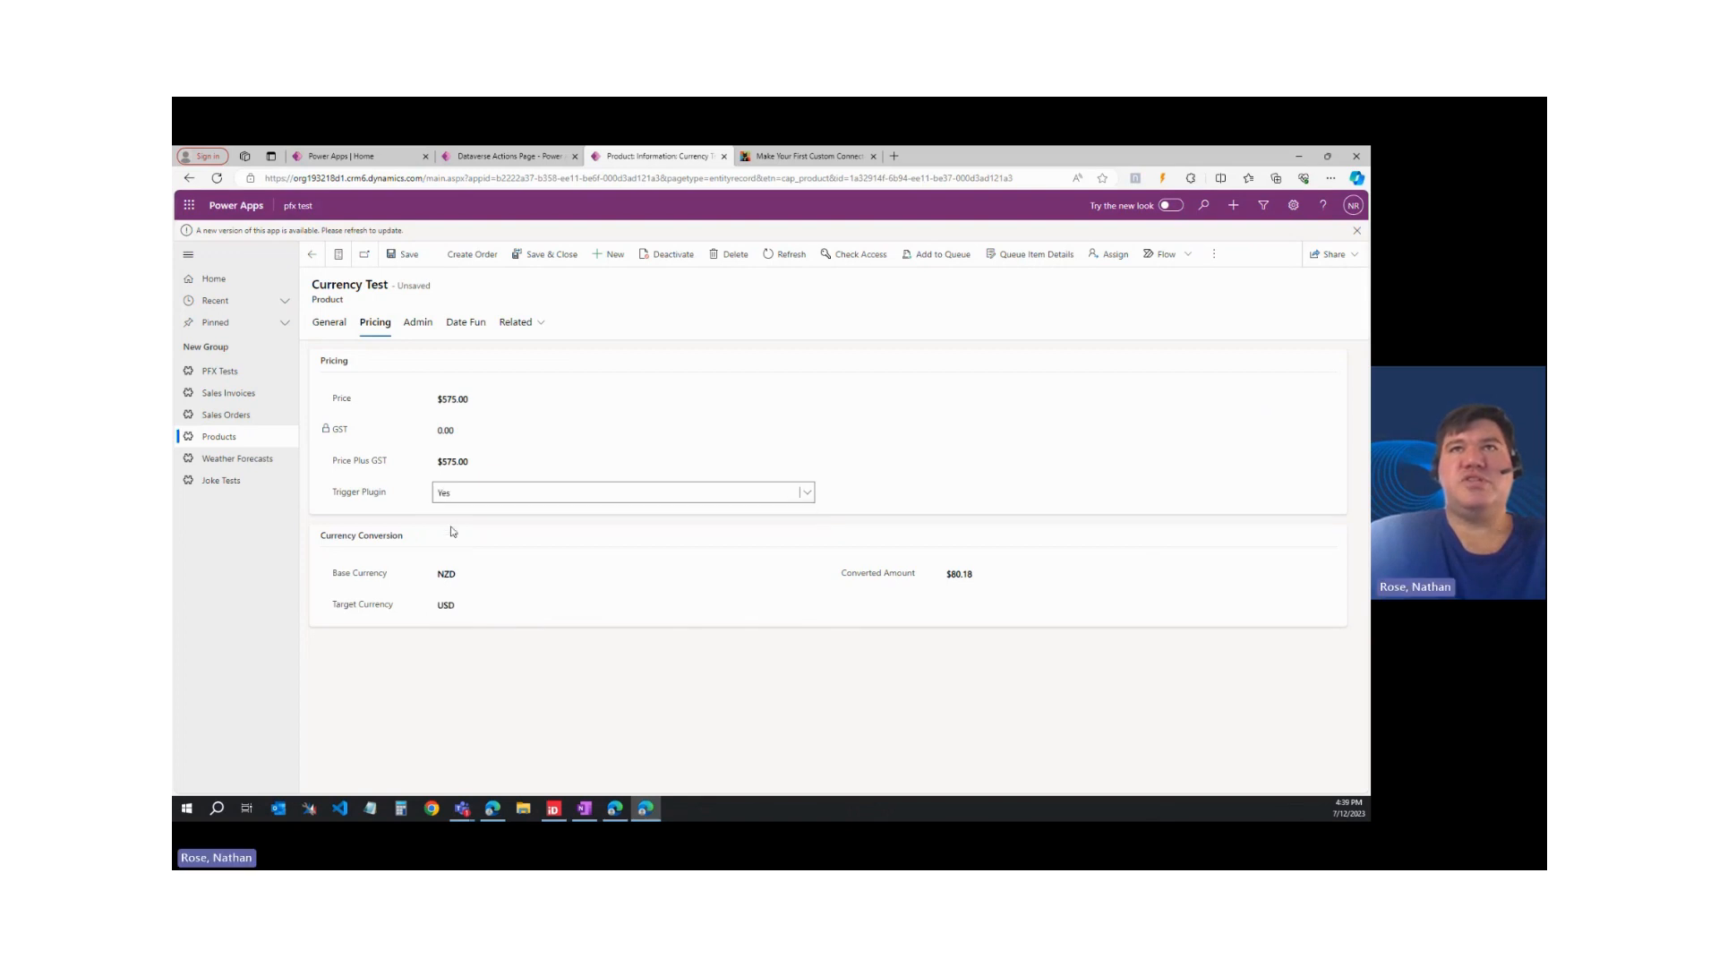
click(394, 258)
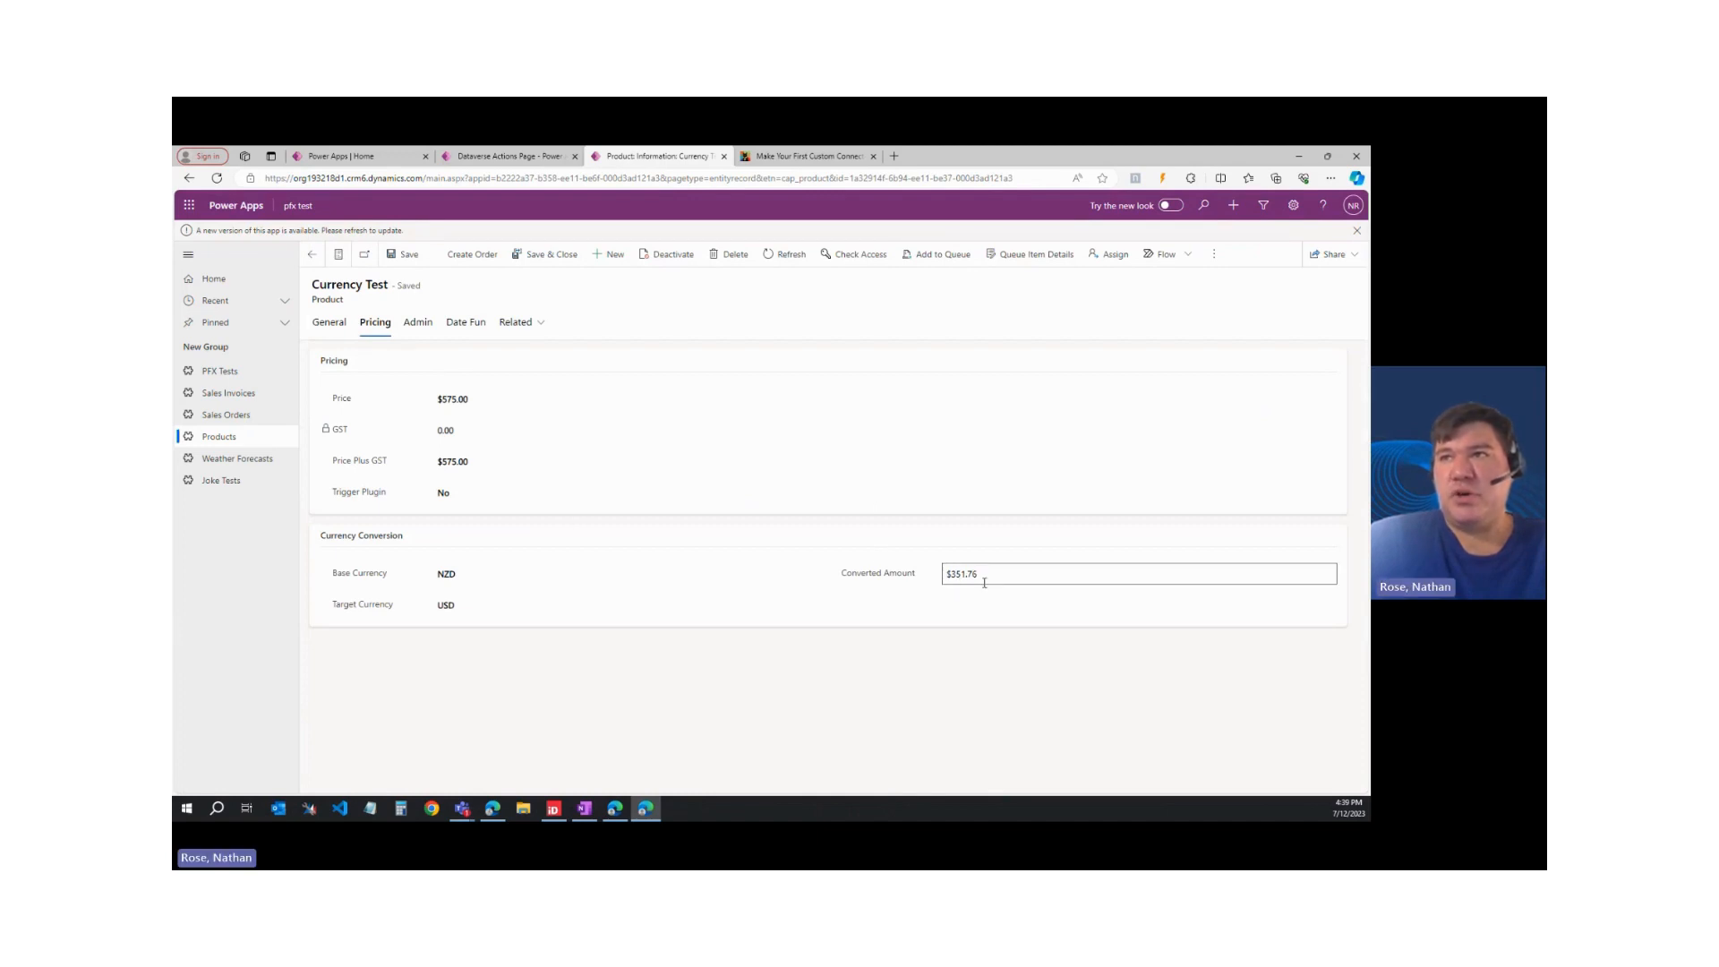
Change the Currency Test product's base currency to AUD and its target currency to EUR, and save the record.
click(467, 574)
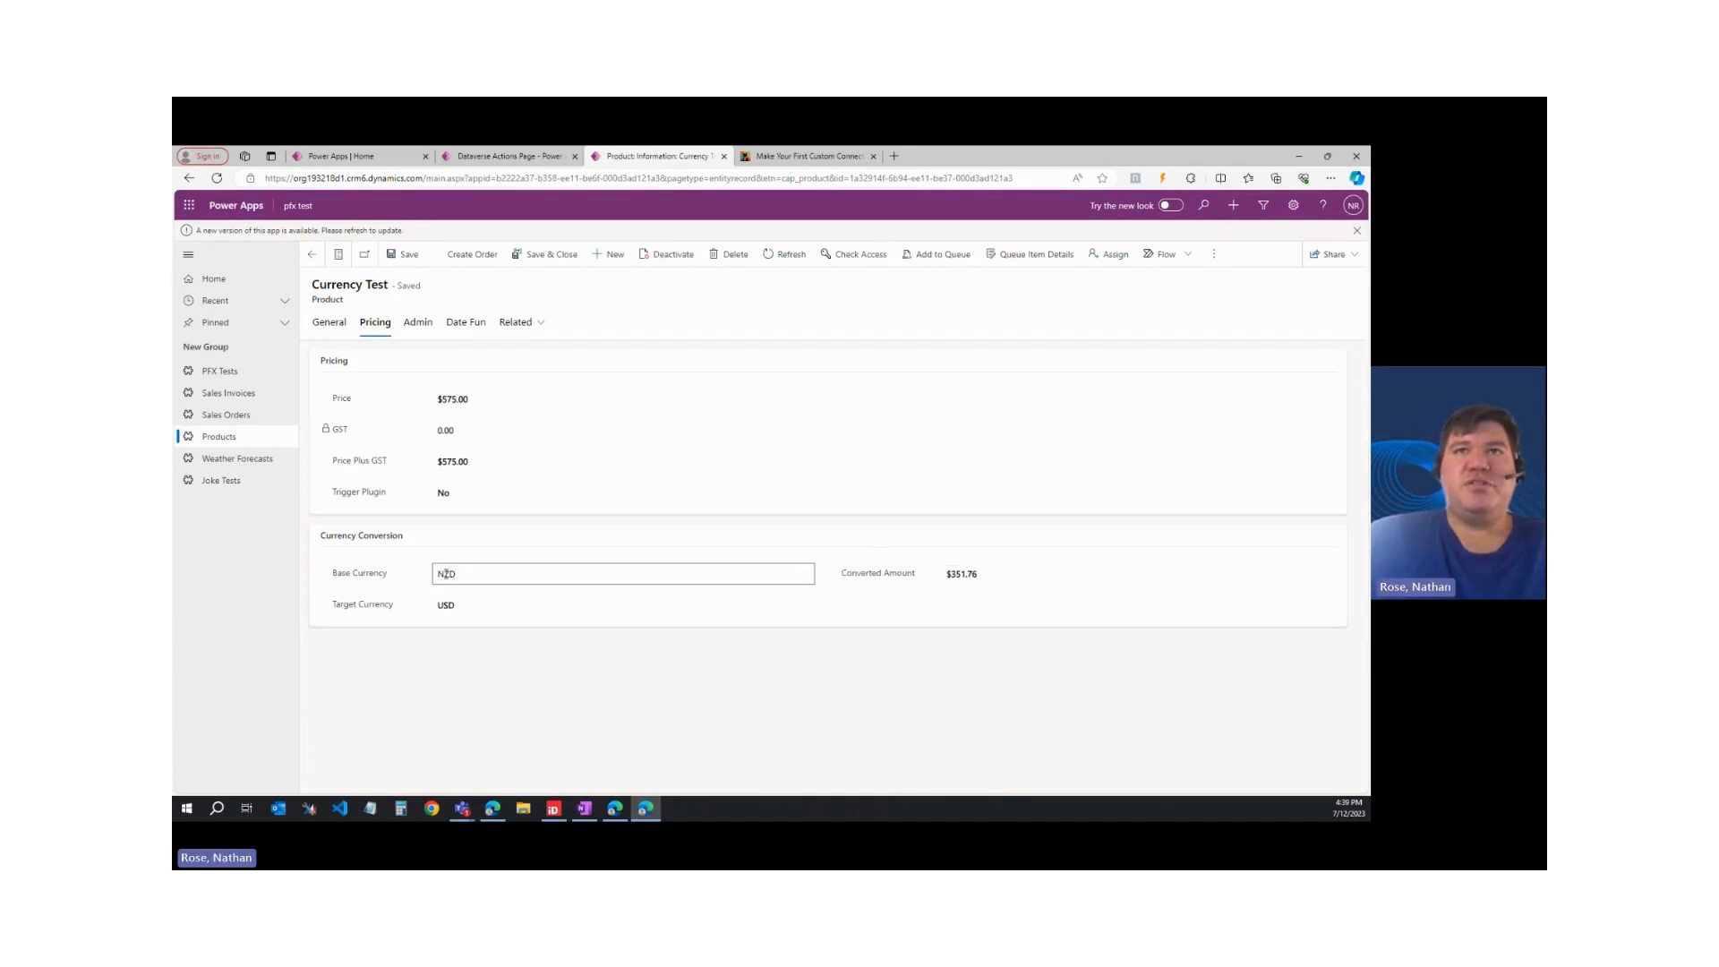
drag(461, 574, 403, 569)
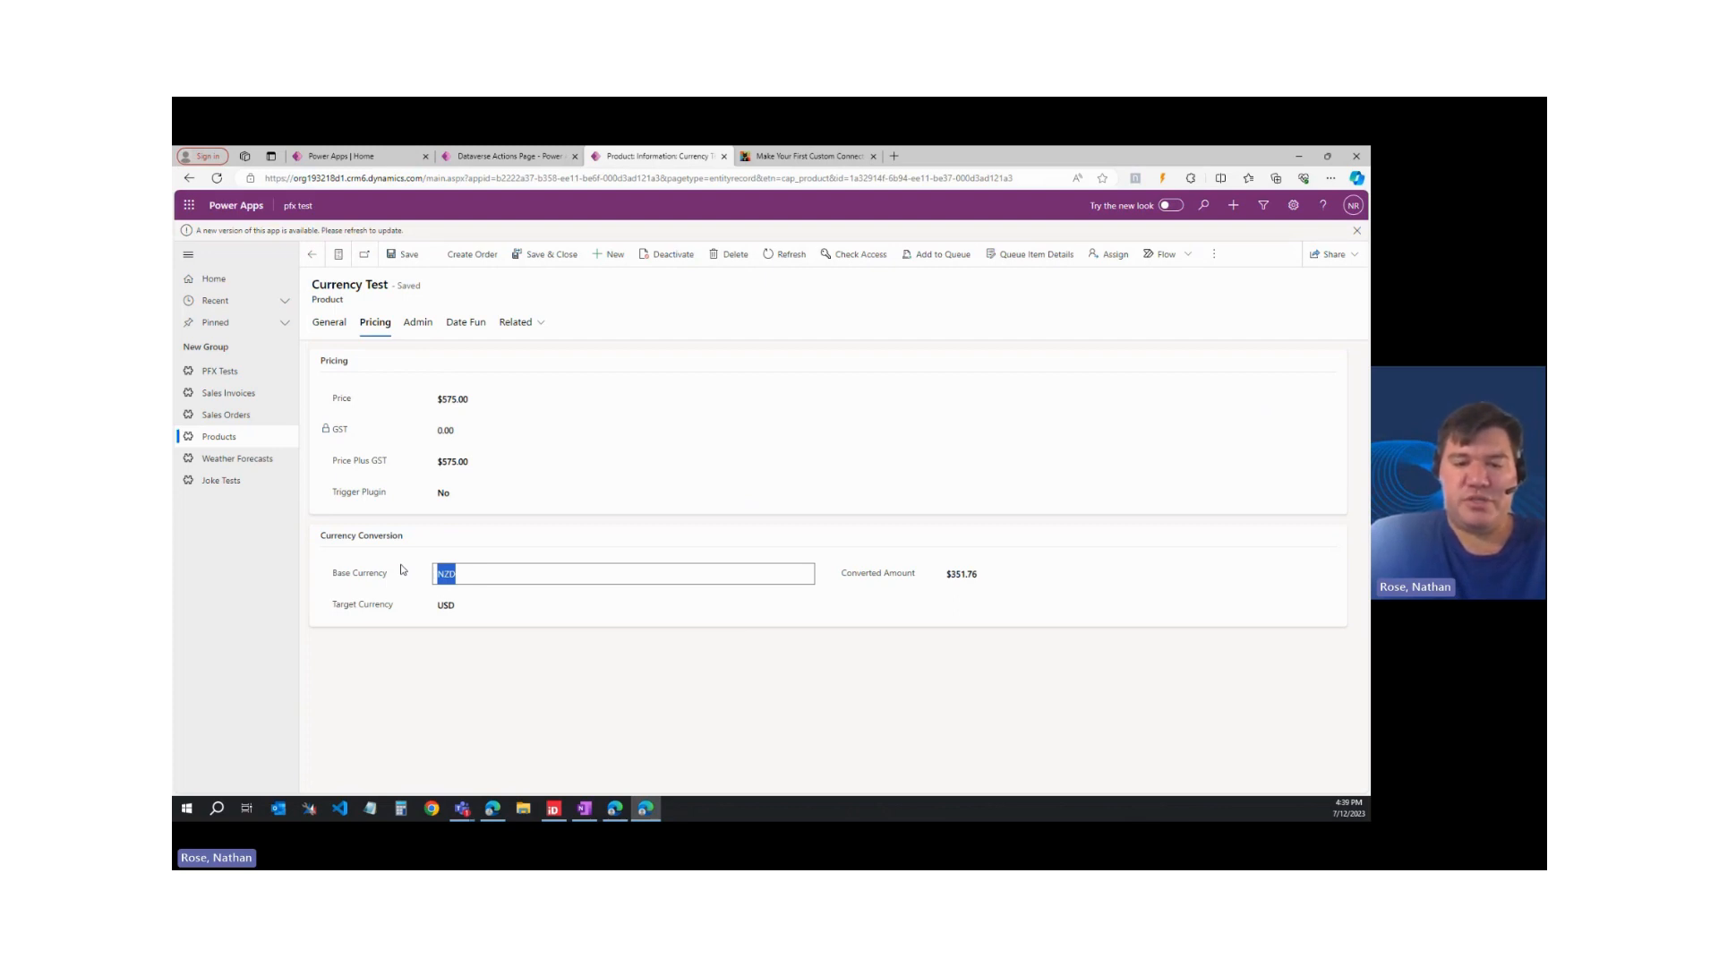
text(AUD)
key(Tab)
text(E)
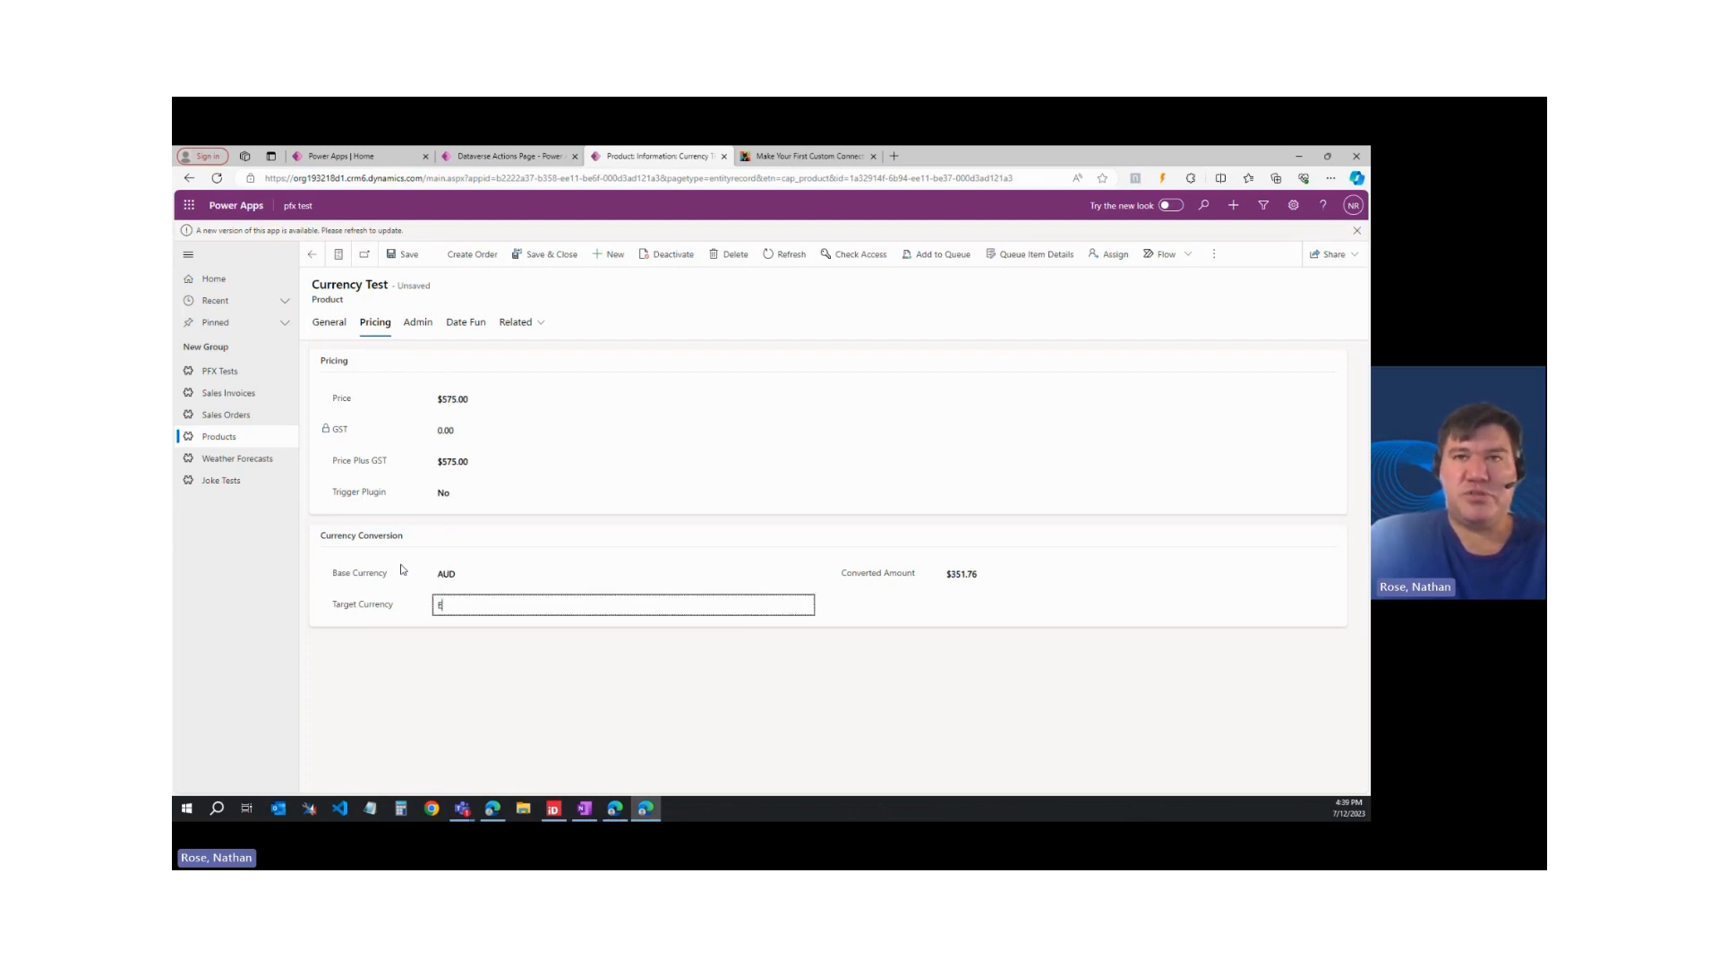
text(UR)
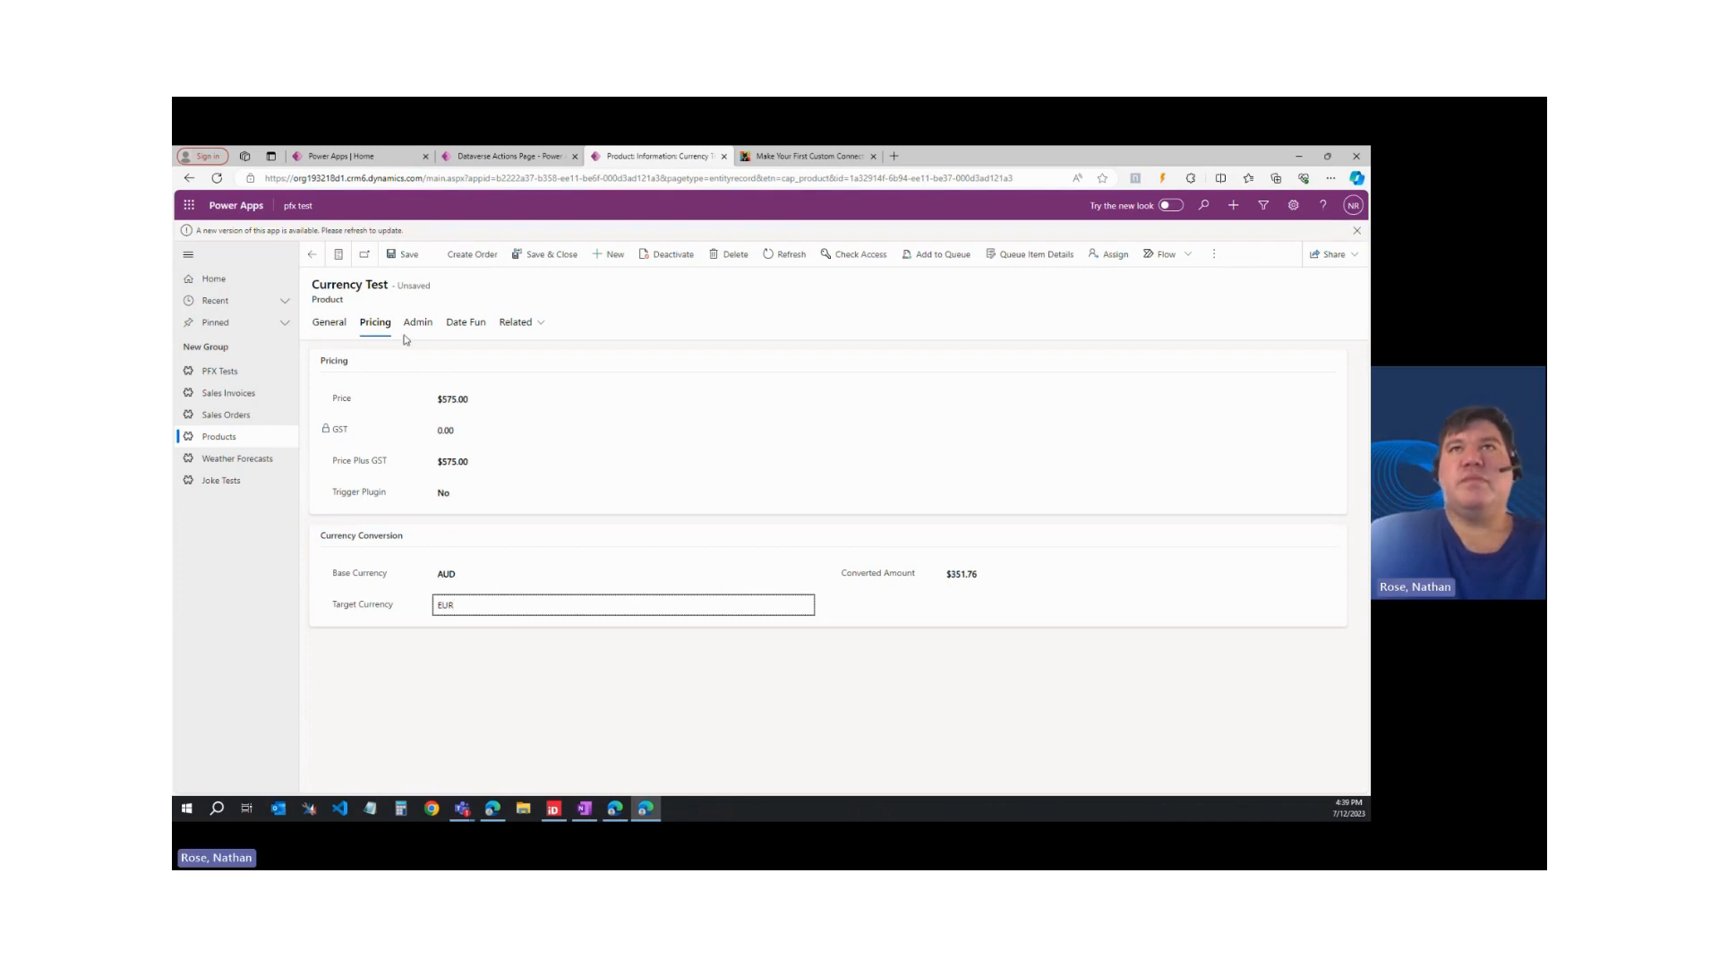
click(404, 254)
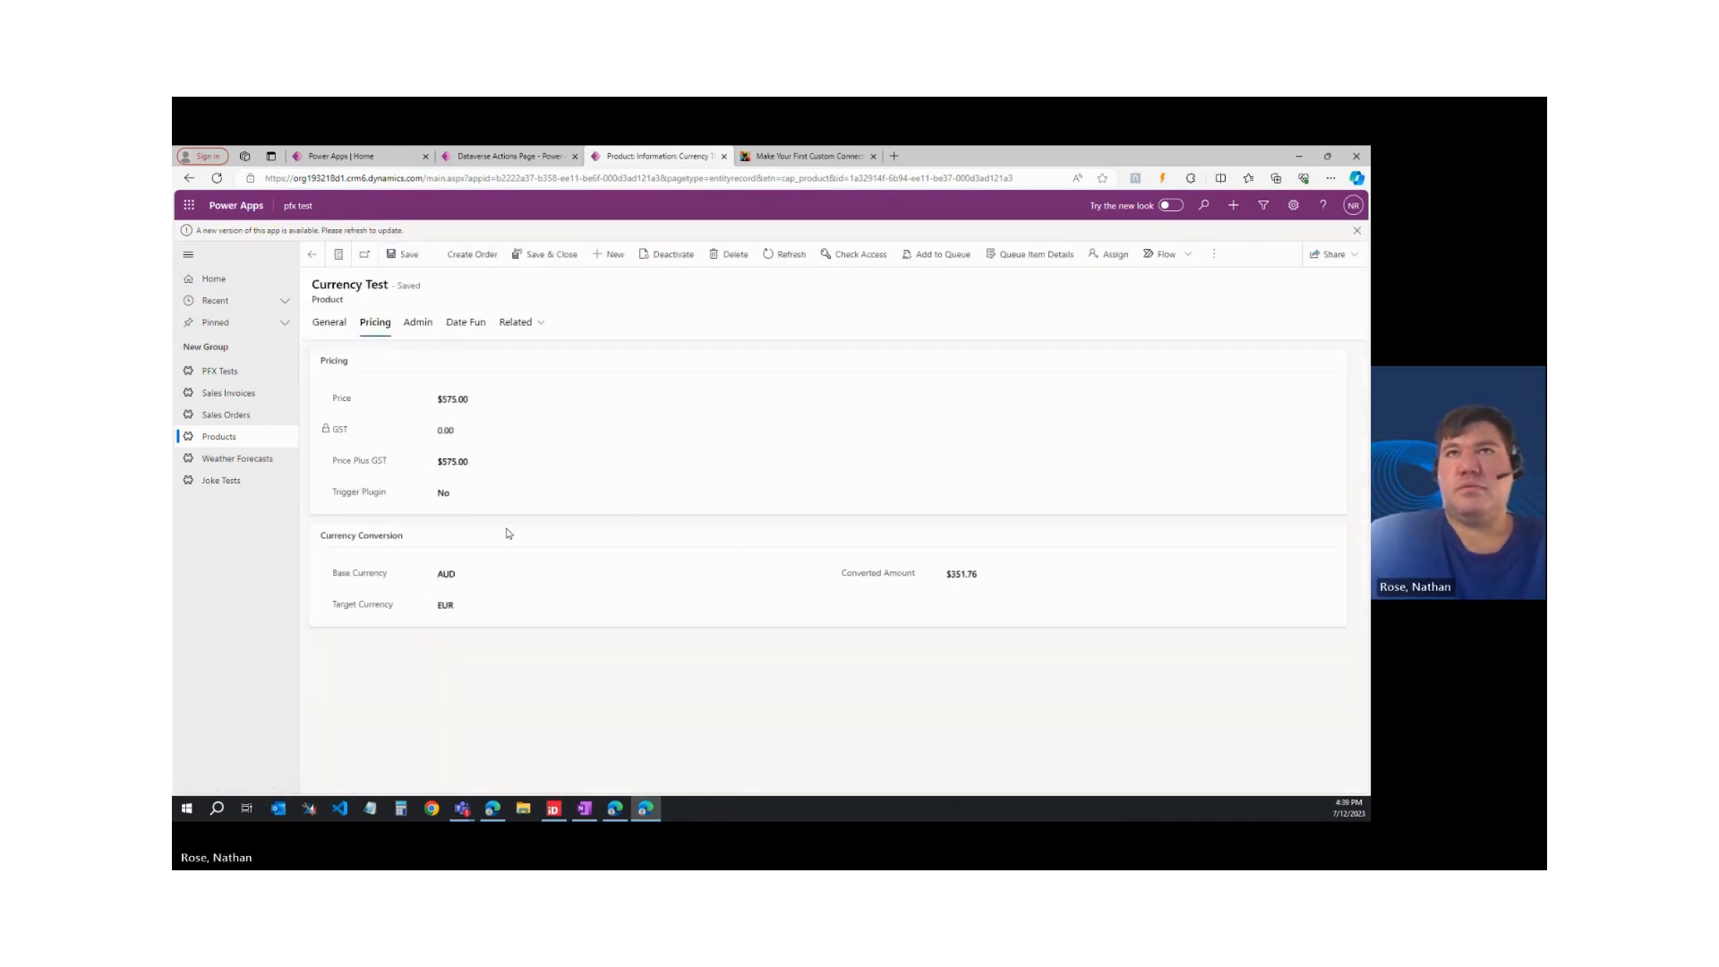
Set Trigger Plugin to Yes and save the product to run the AUD to EUR conversion.
click(446, 492)
click(448, 515)
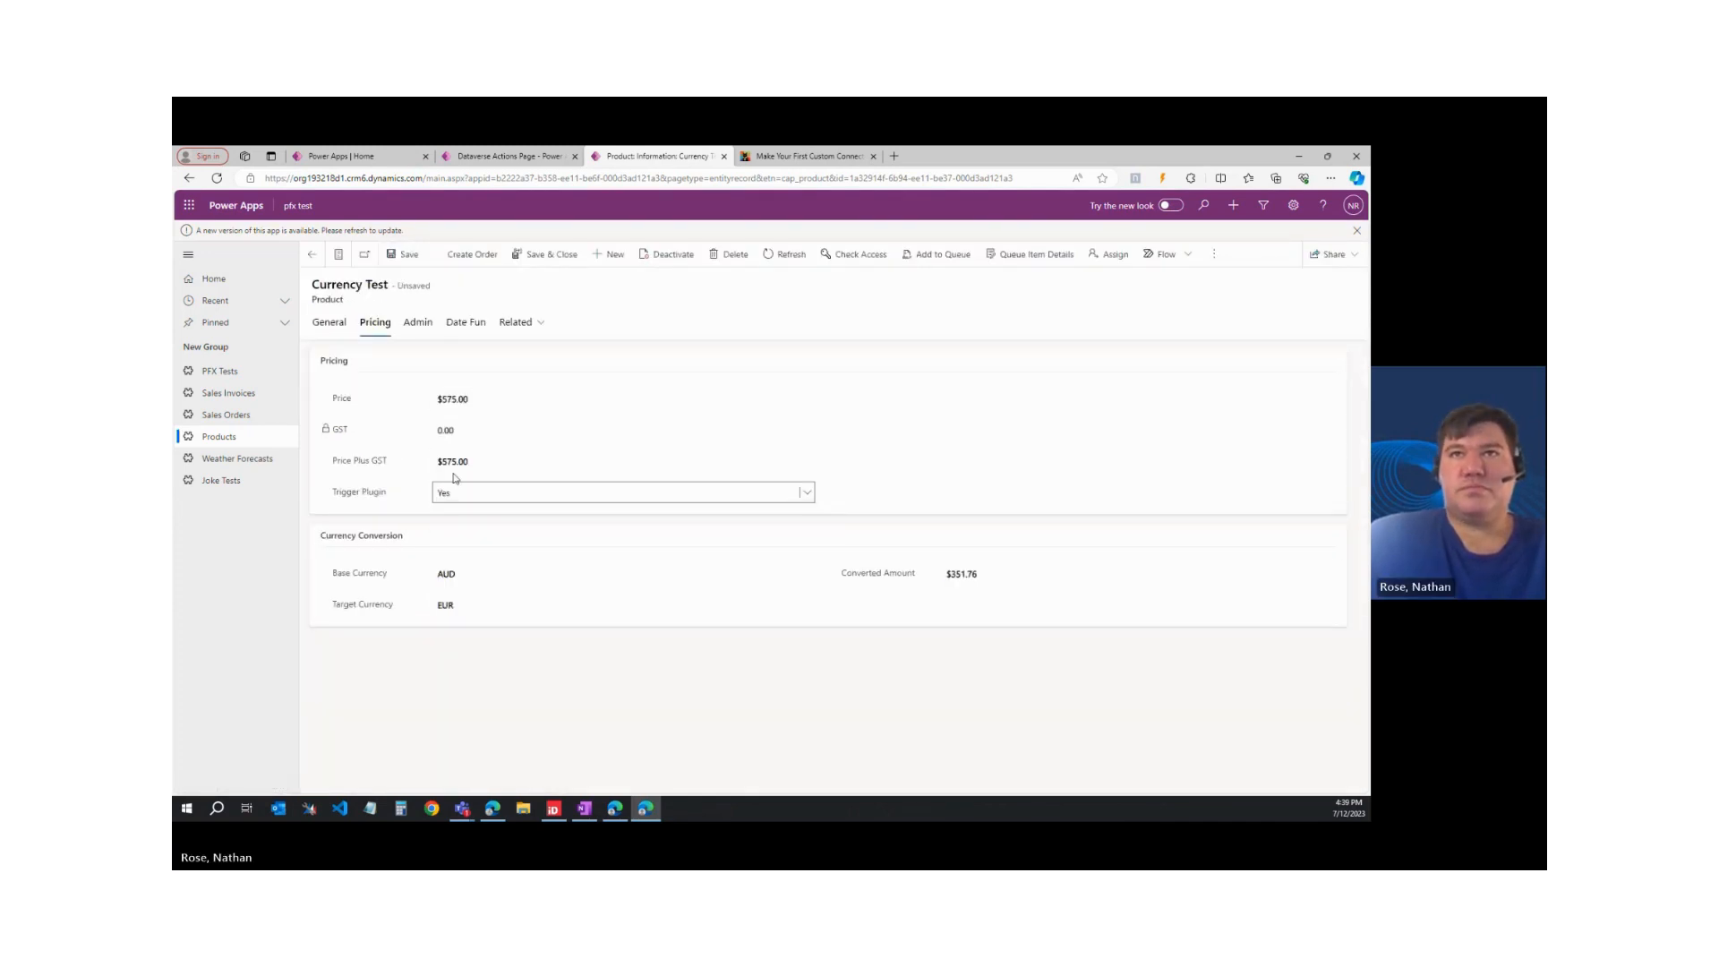
click(404, 255)
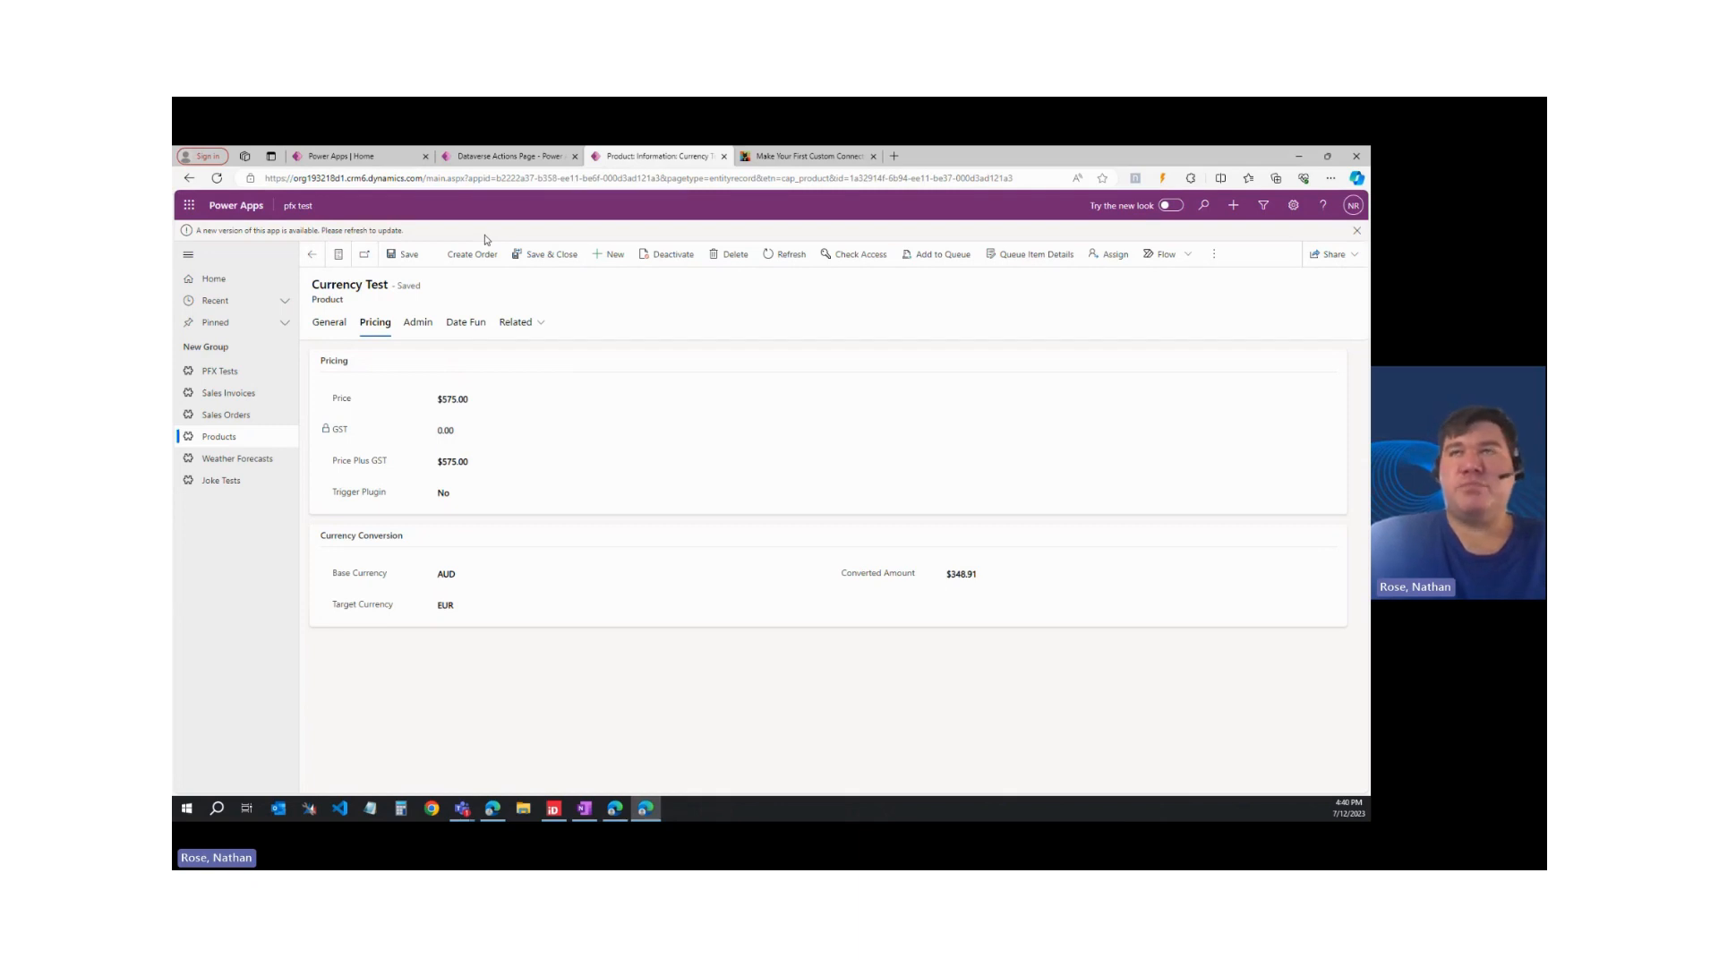
Show the web article on making a first custom connector for Power Automate and Power Apps, including its title and introduction.
click(783, 156)
scroll(627, 385, up, 10)
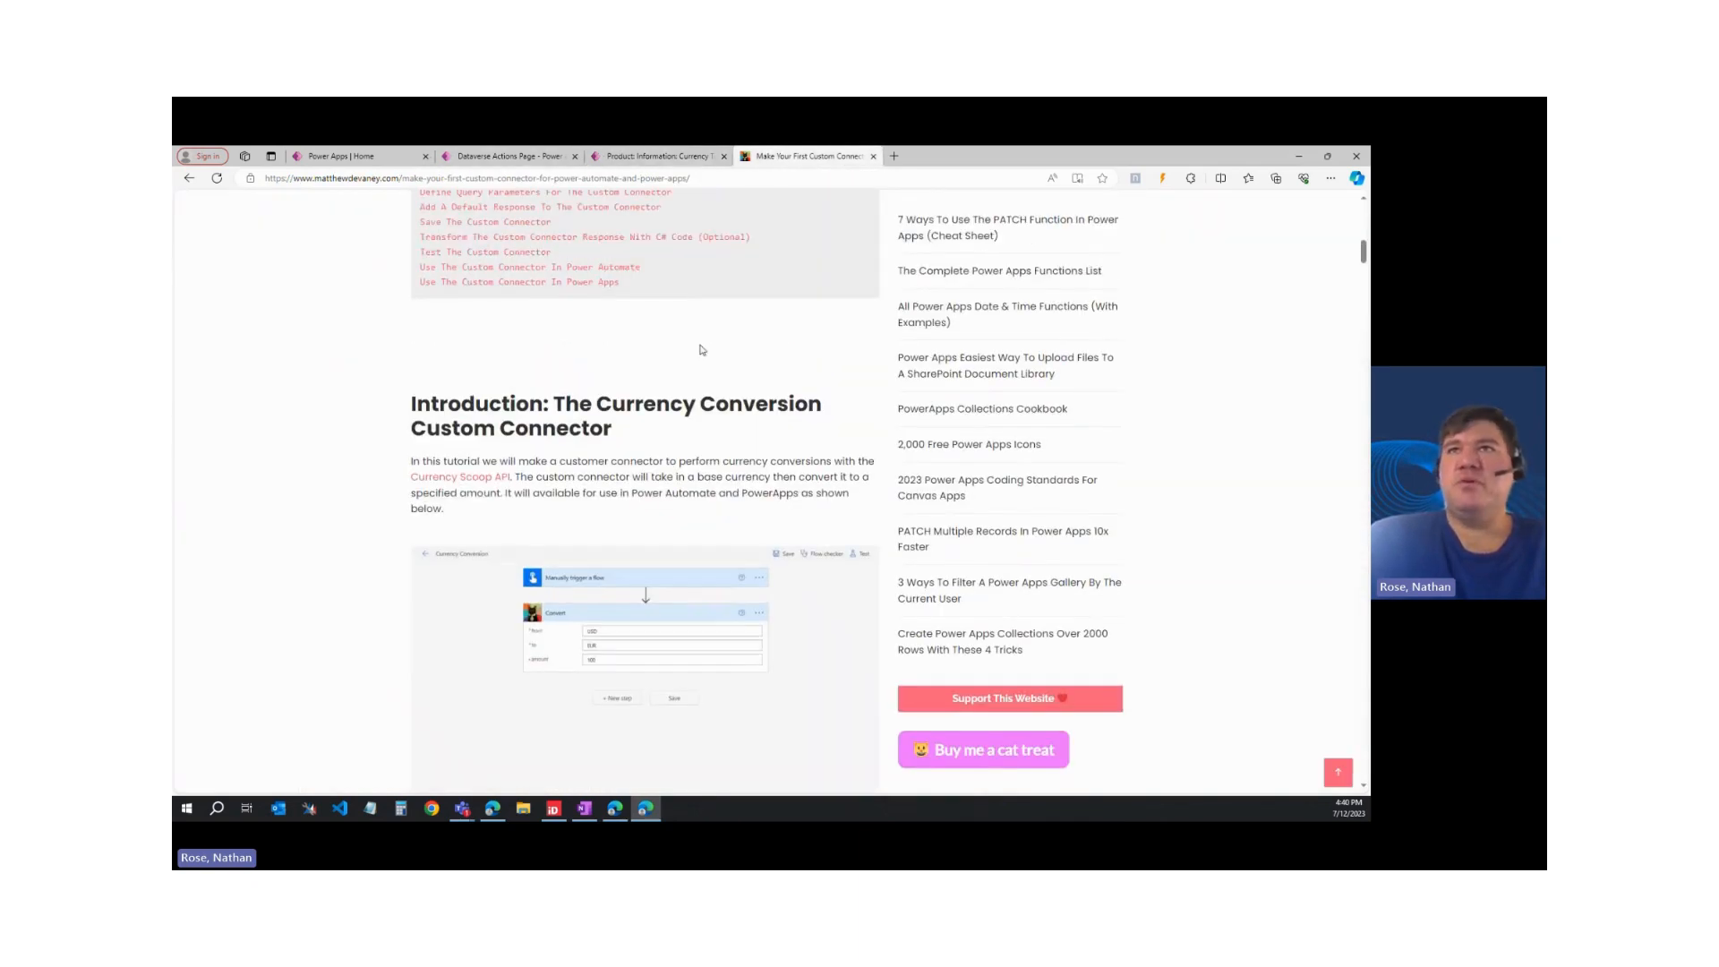
scroll(700, 349, up, 5)
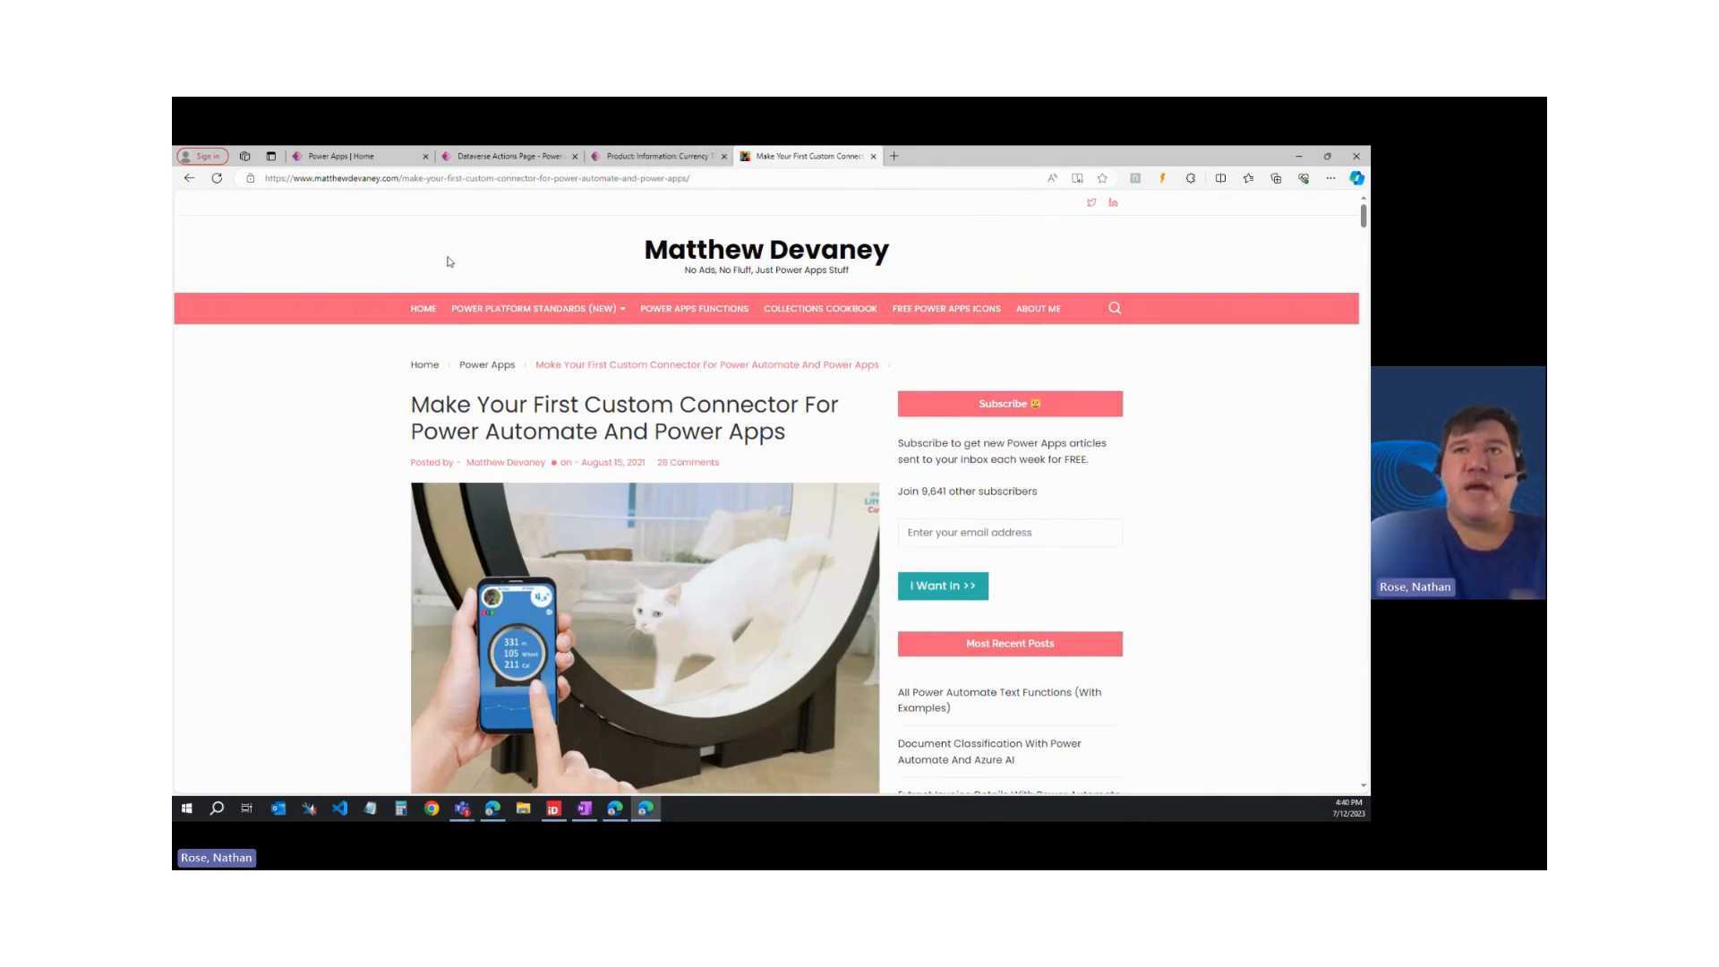
scroll(450, 261, down, 4)
Return to the Auto Product Currency Converter plug-in and open the Currency Beacon connector from the available connection references.
click(488, 157)
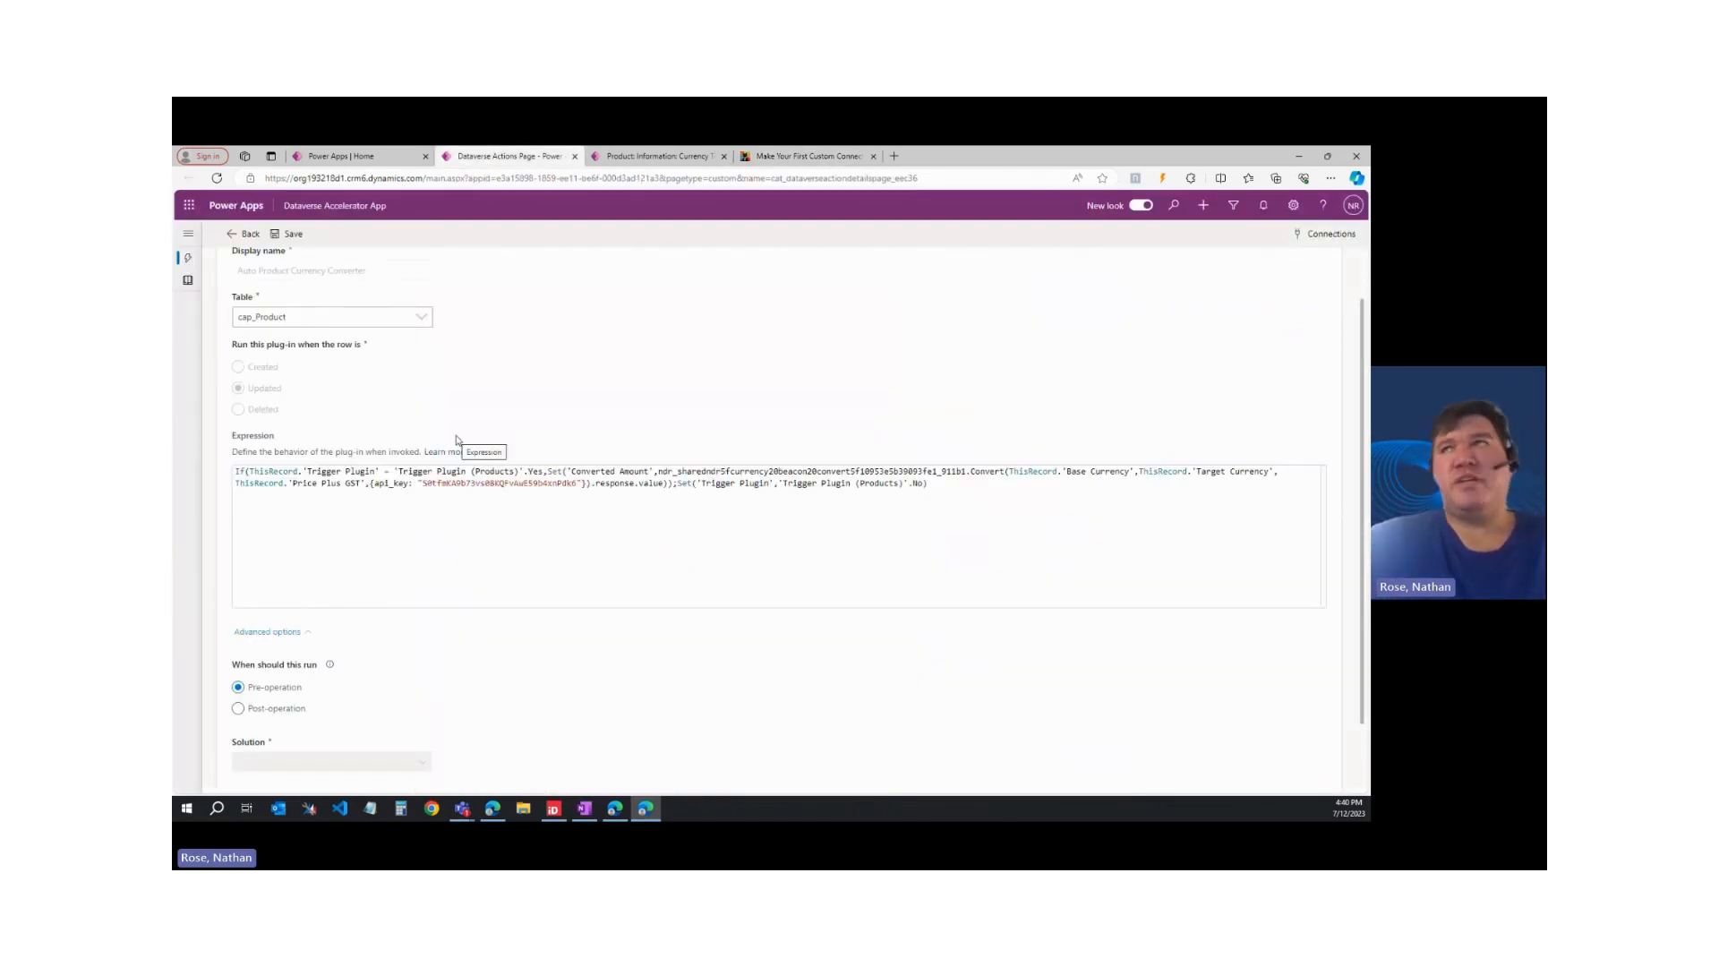
click(1313, 234)
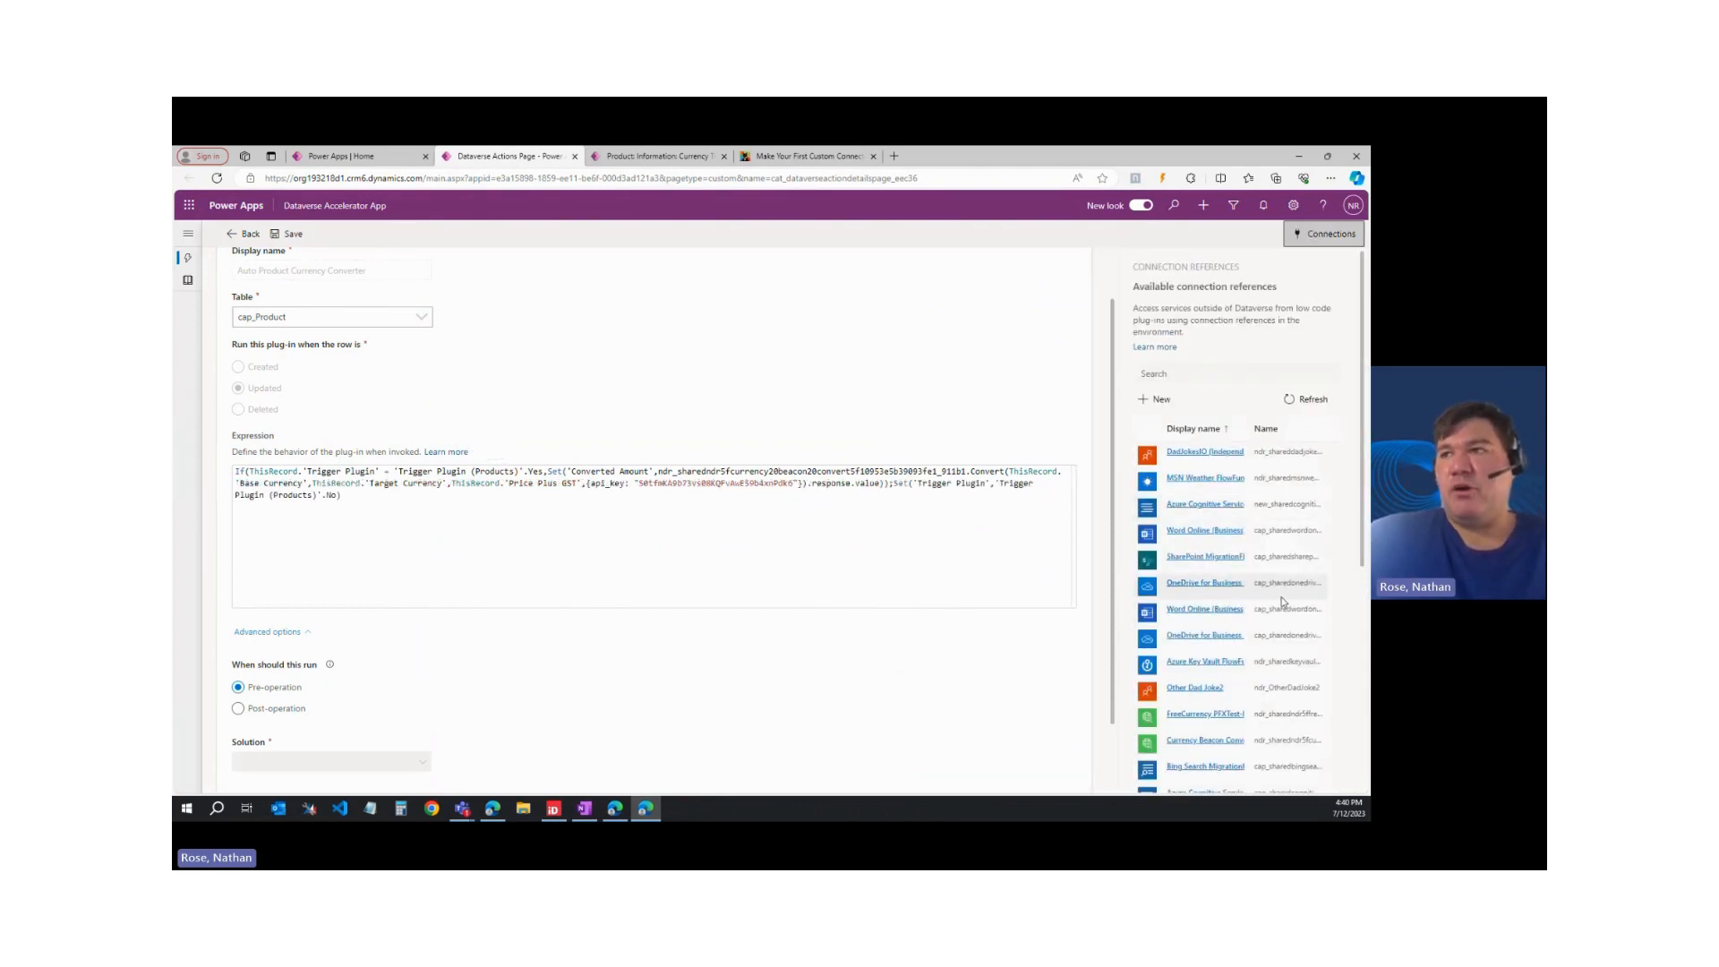
scroll(1273, 582, down, 1)
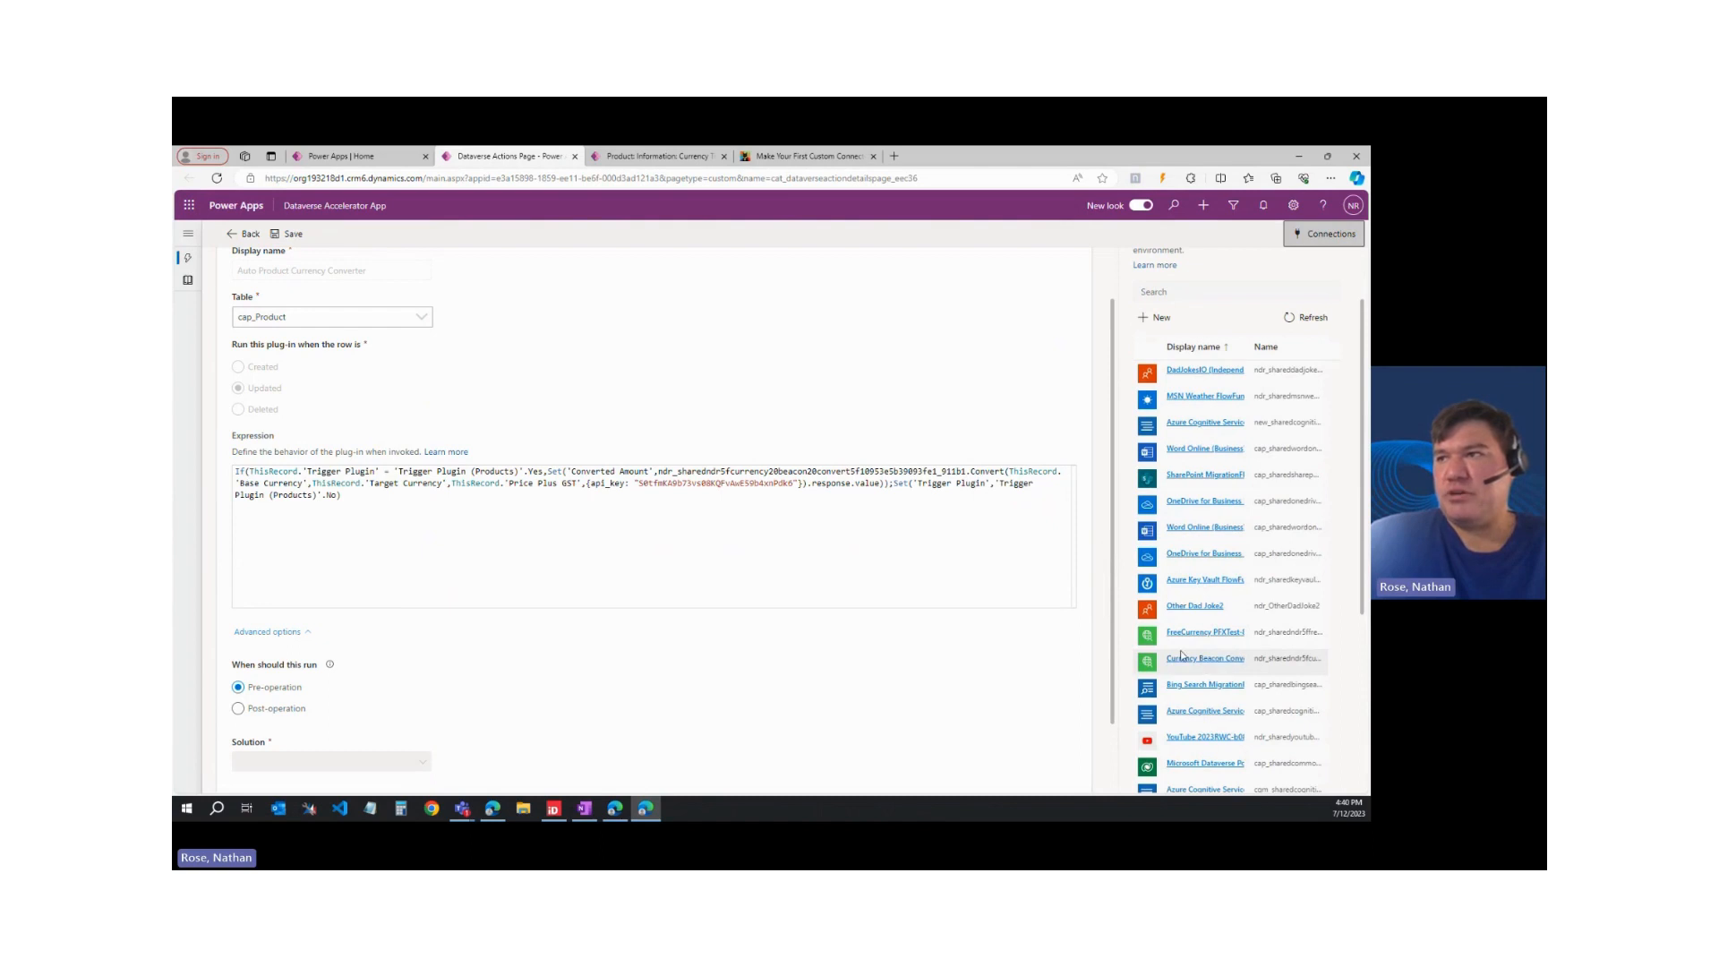
scroll(1186, 608, down, 1)
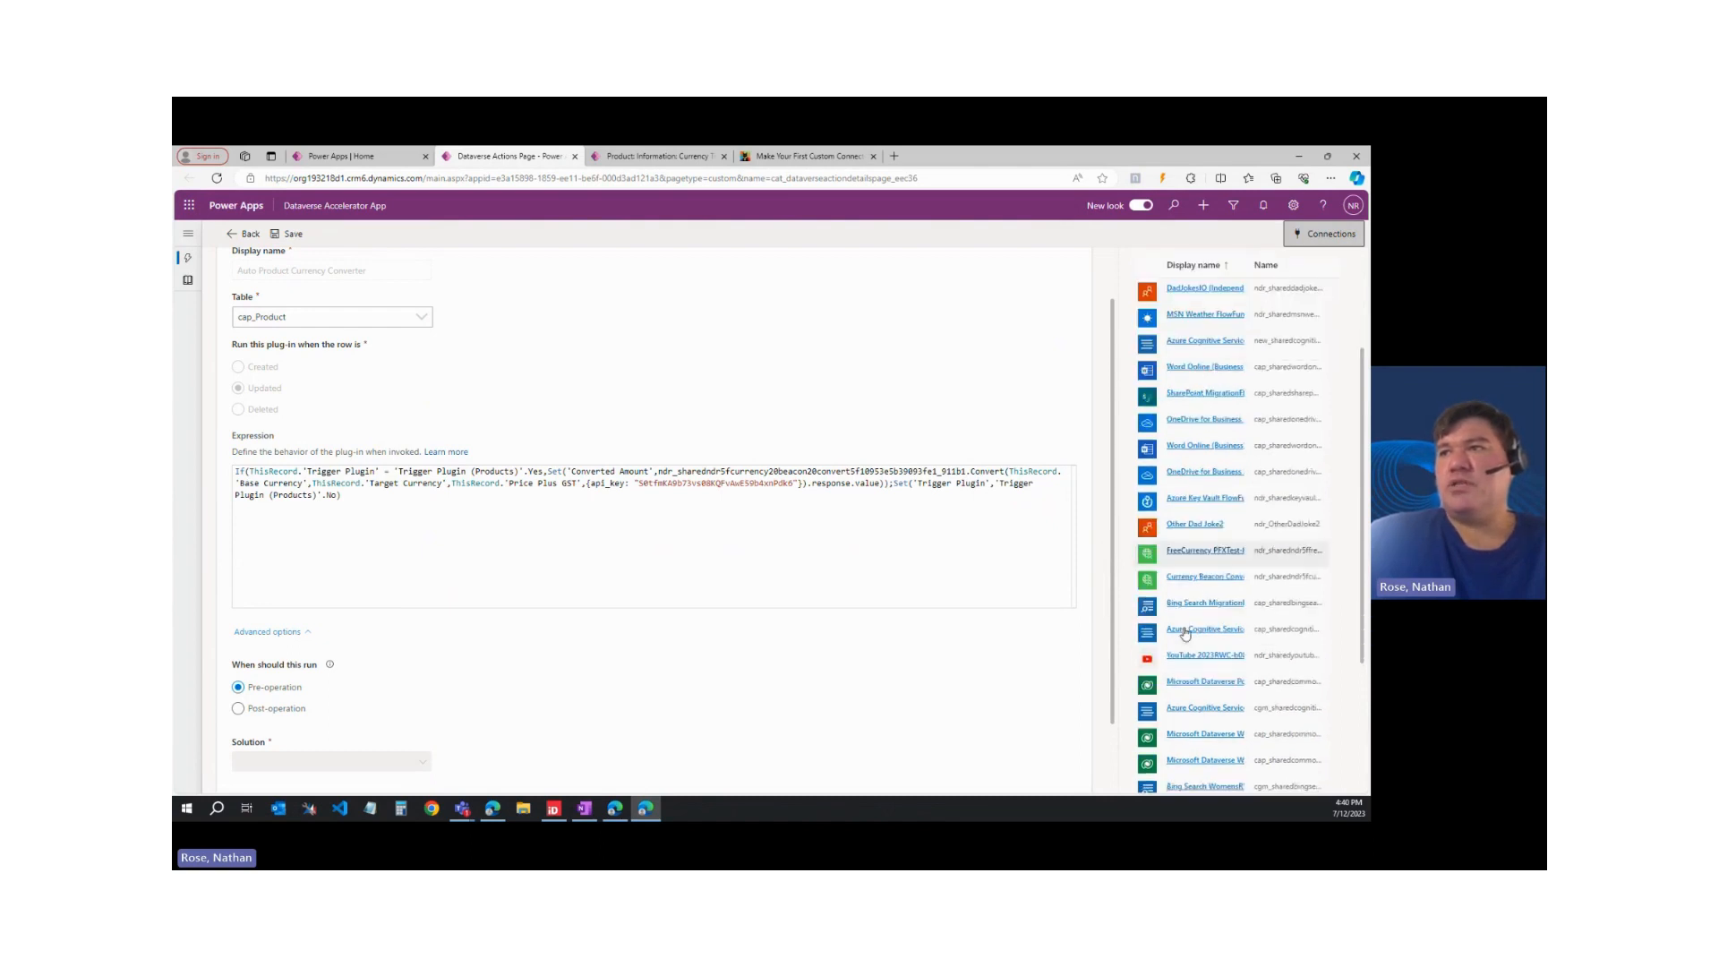
click(1197, 577)
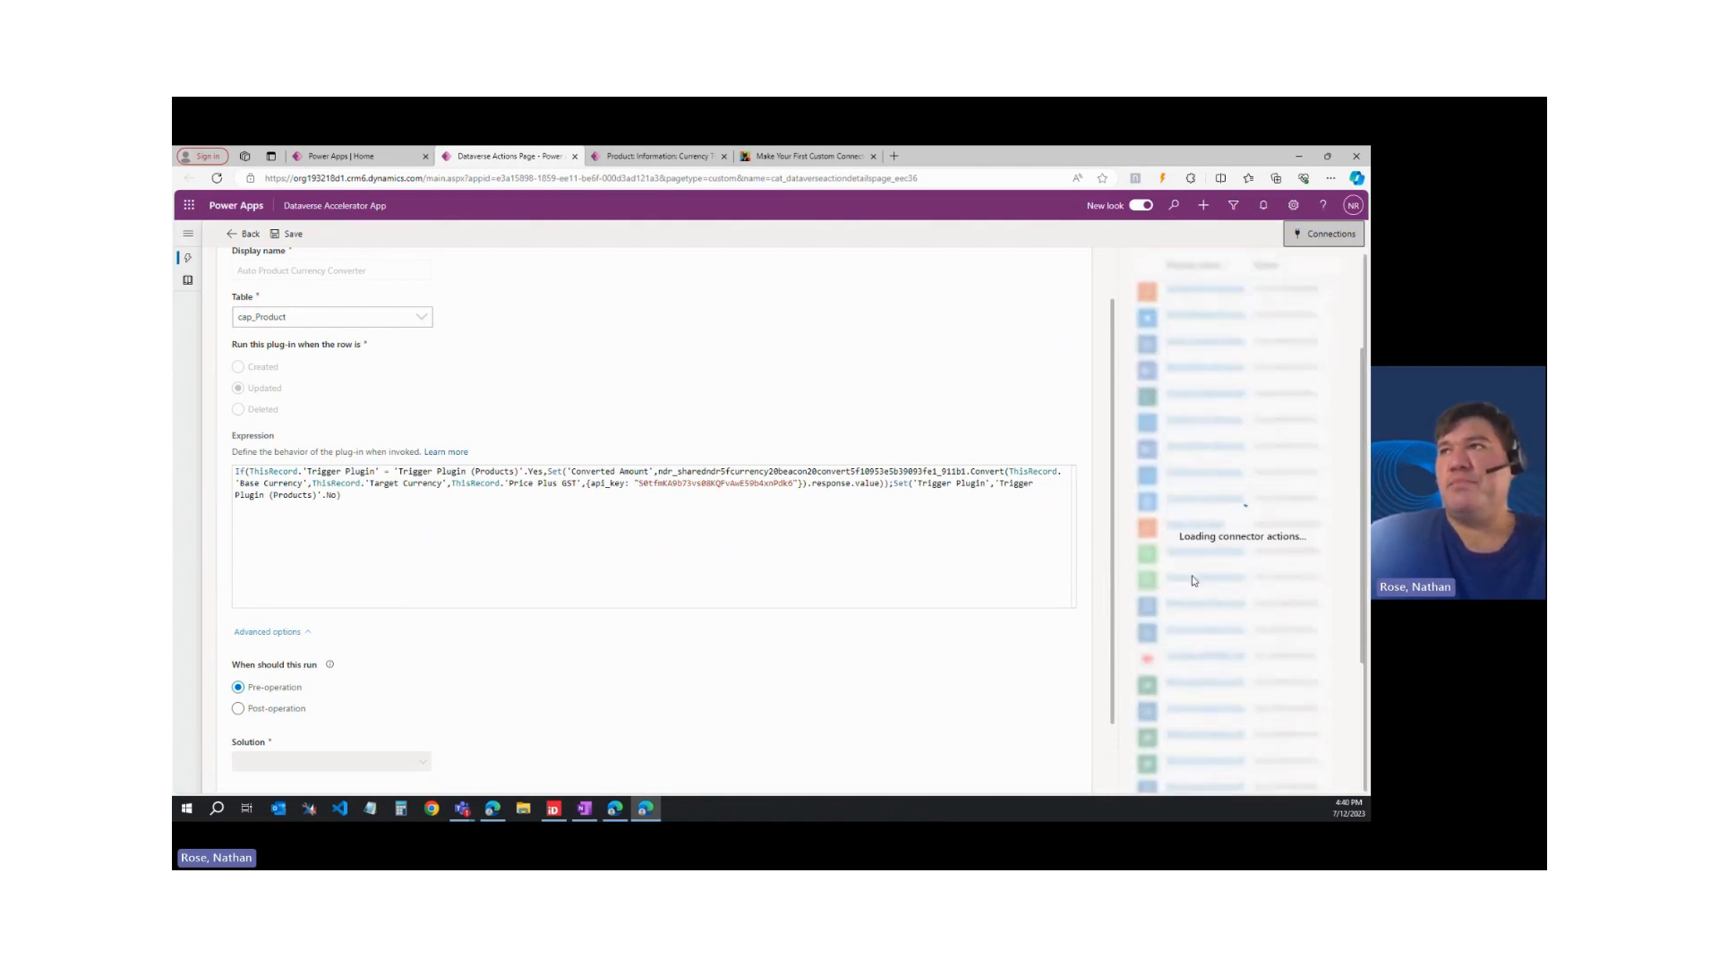